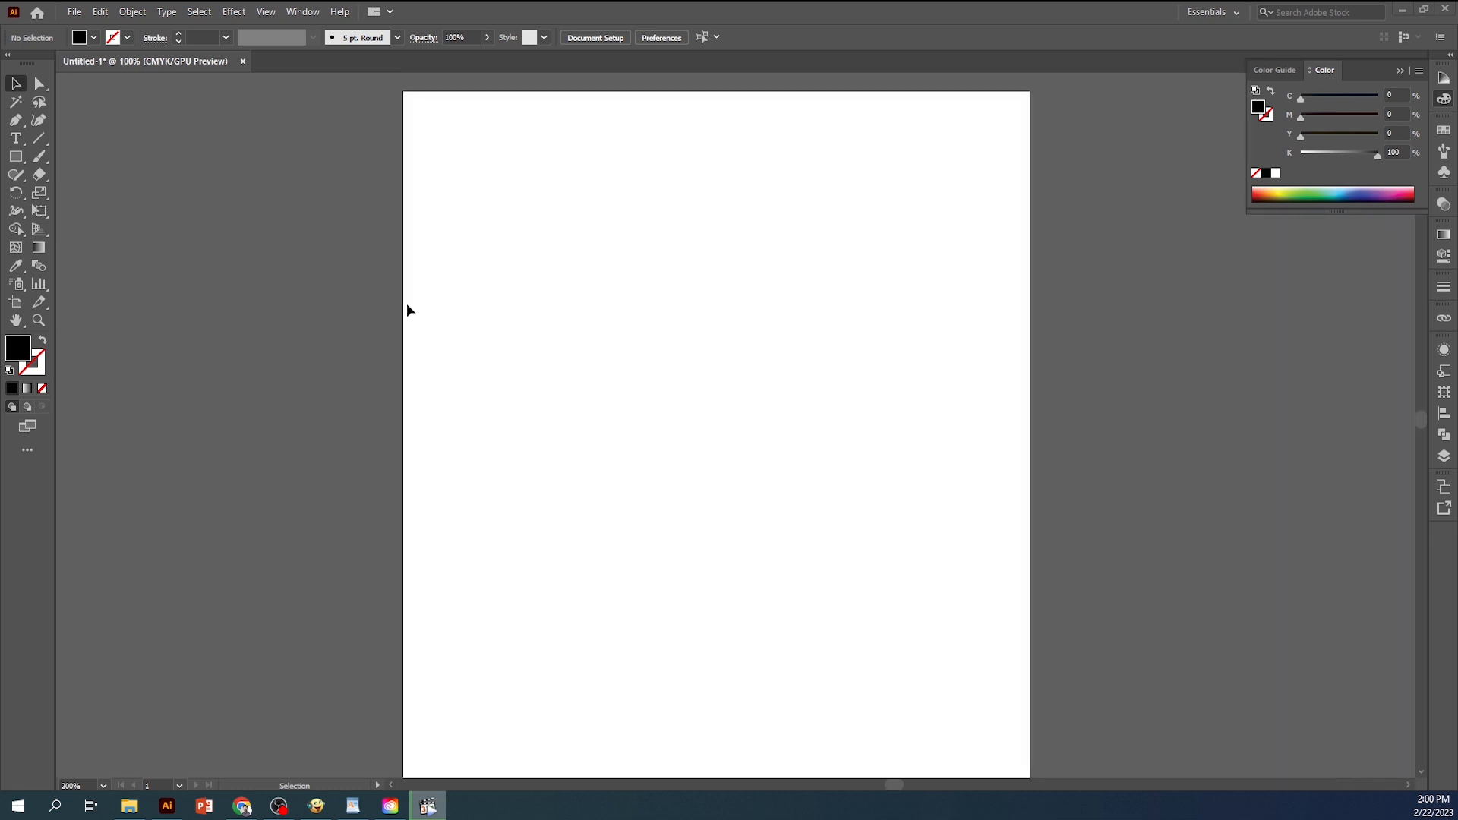
Add a line of point type reading "TEXT" in the upper part of the artboard
scroll(407, 310, down, 2)
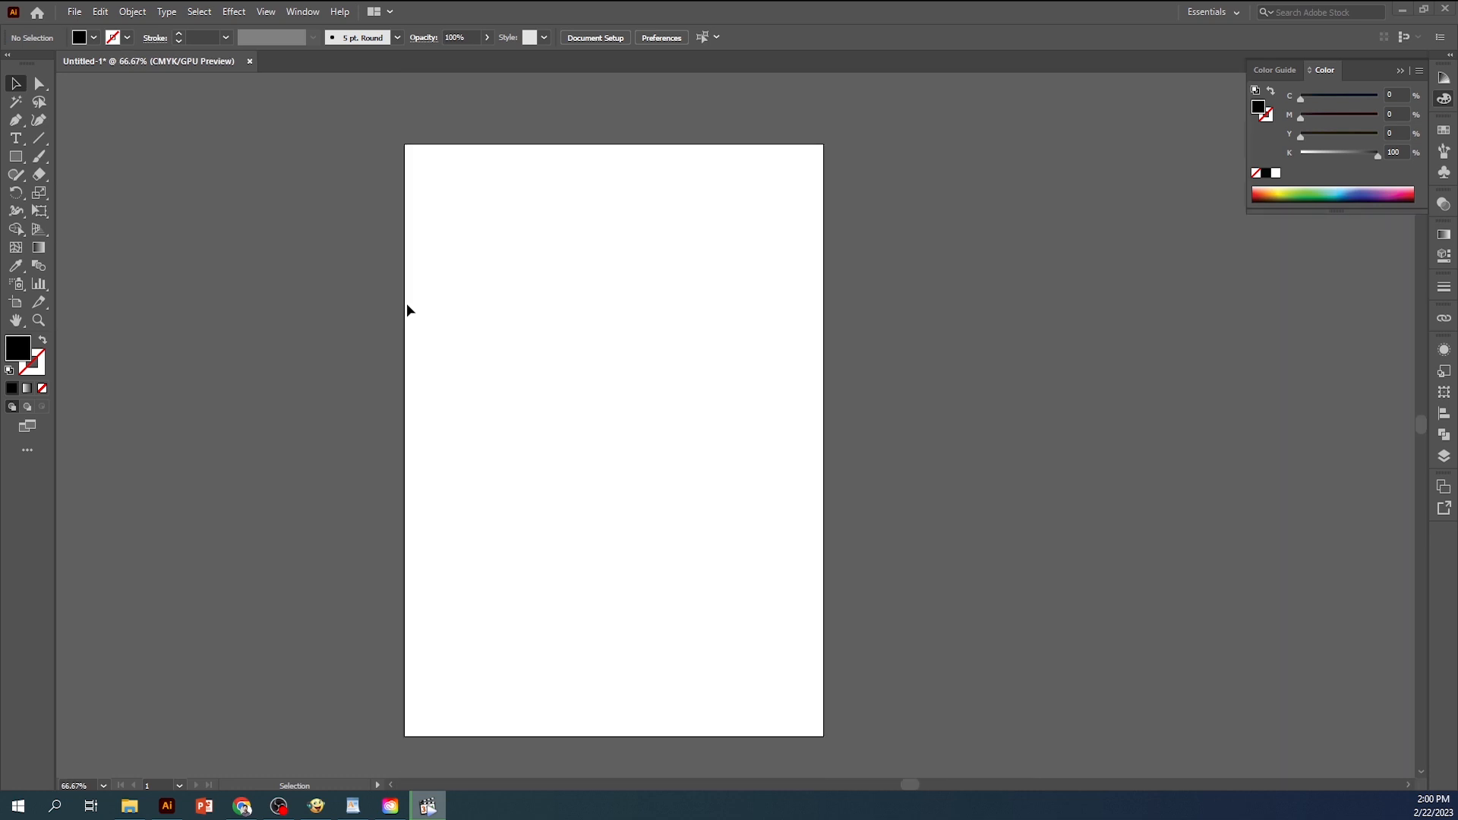
scroll(407, 310, up, 1)
scroll(407, 310, down, 2)
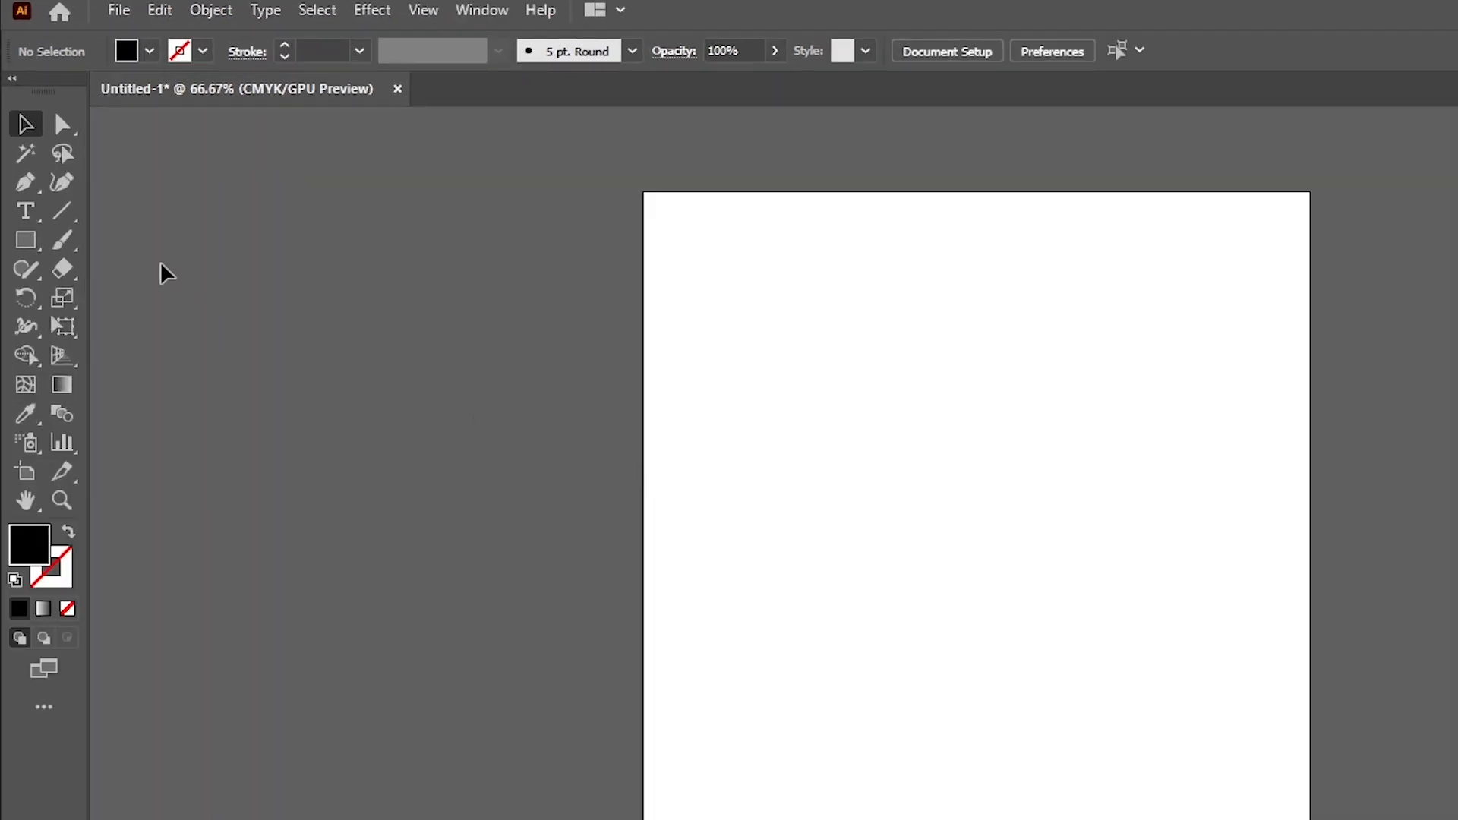
click(15, 138)
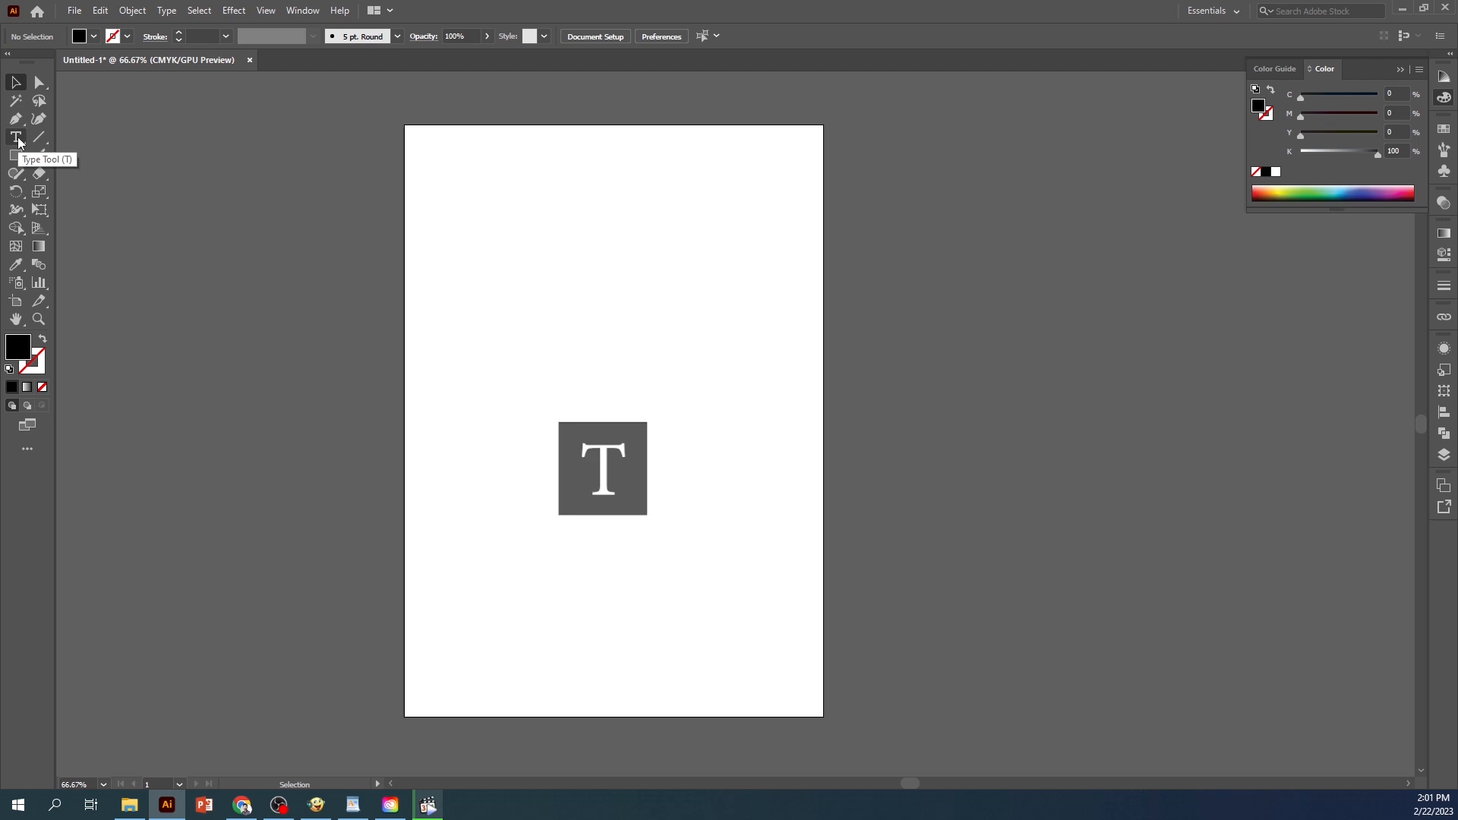
click(16, 139)
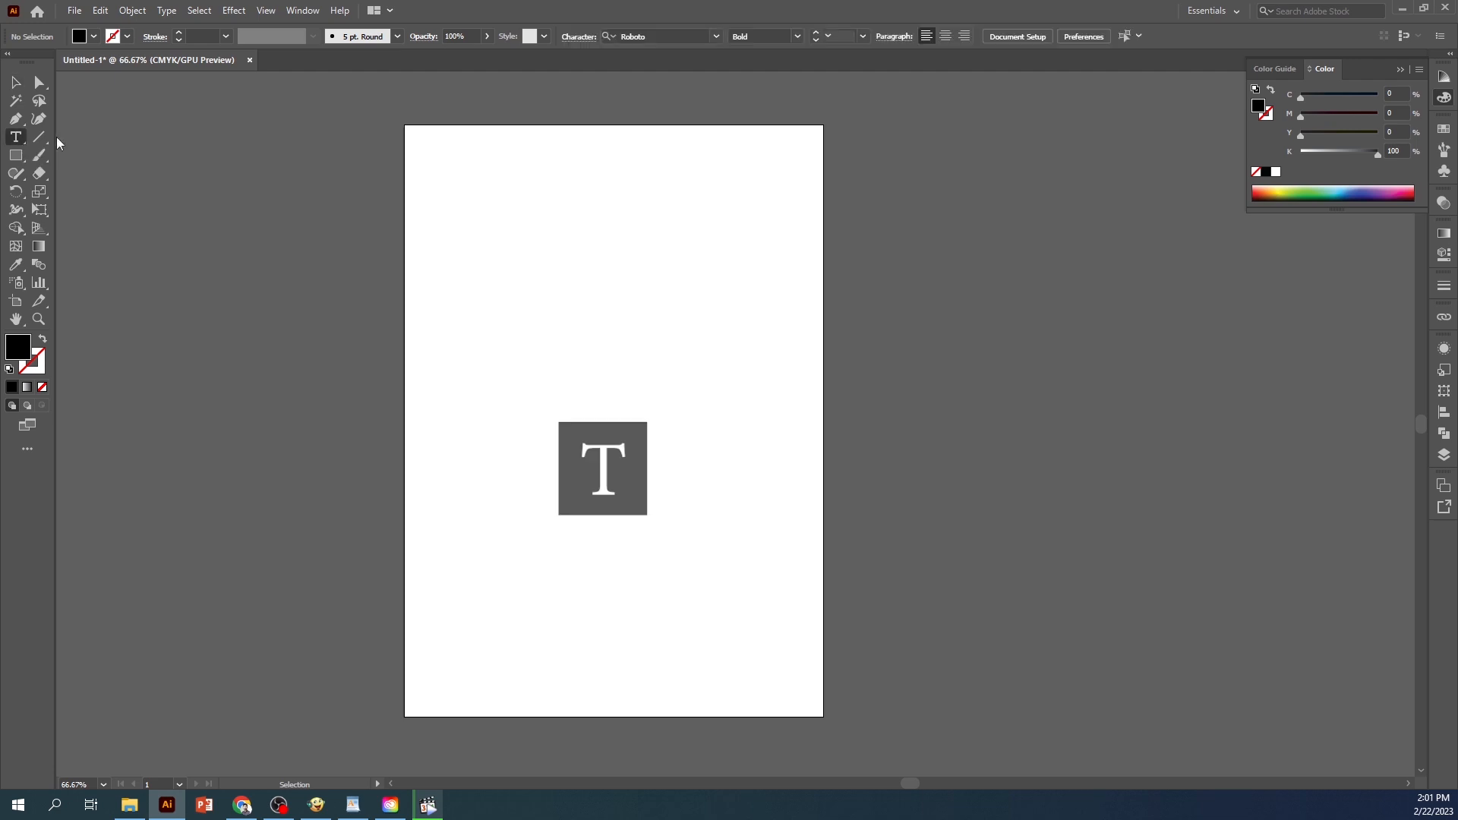
click(449, 276)
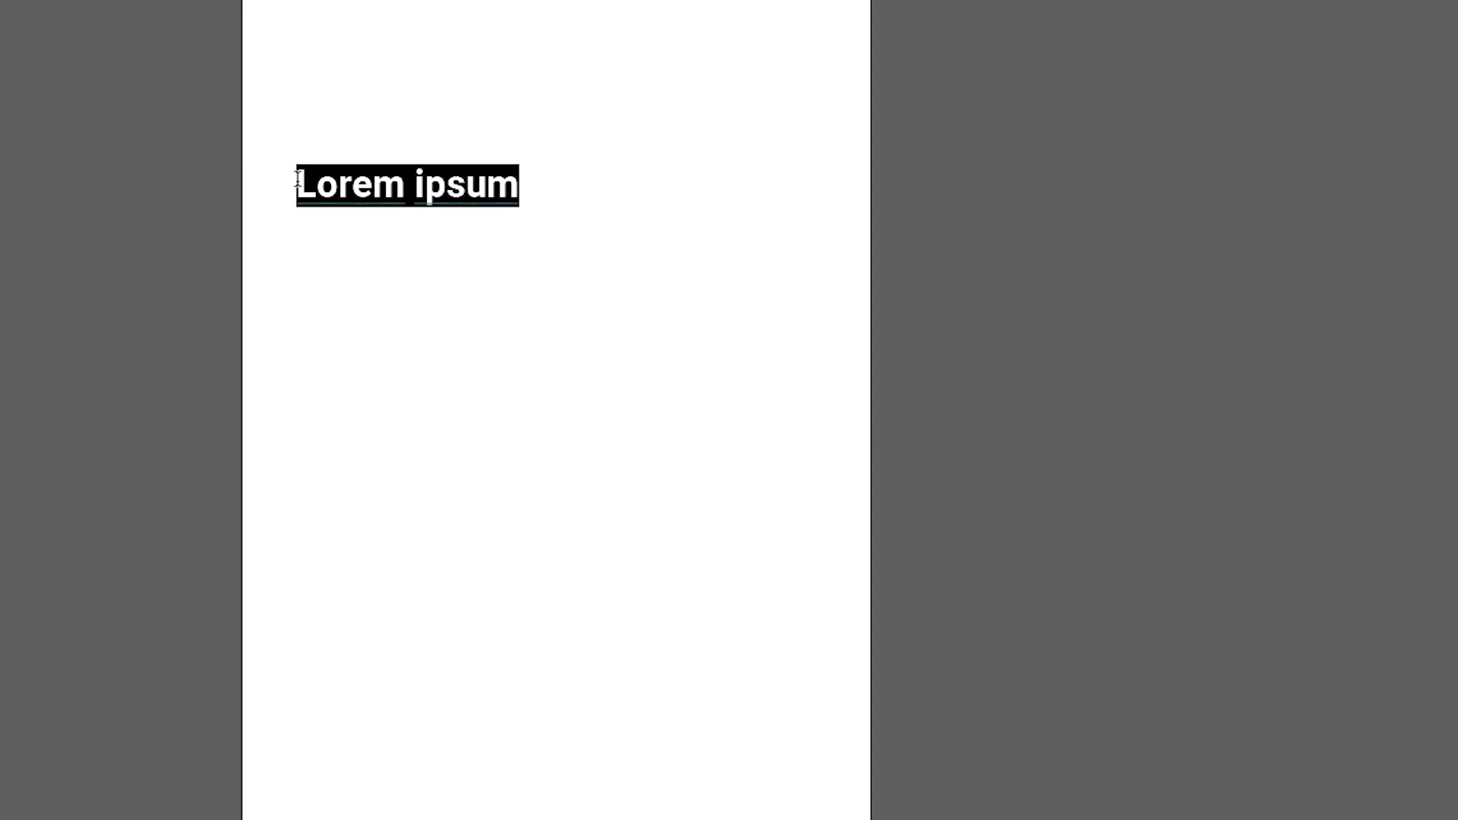
text(TEXT)
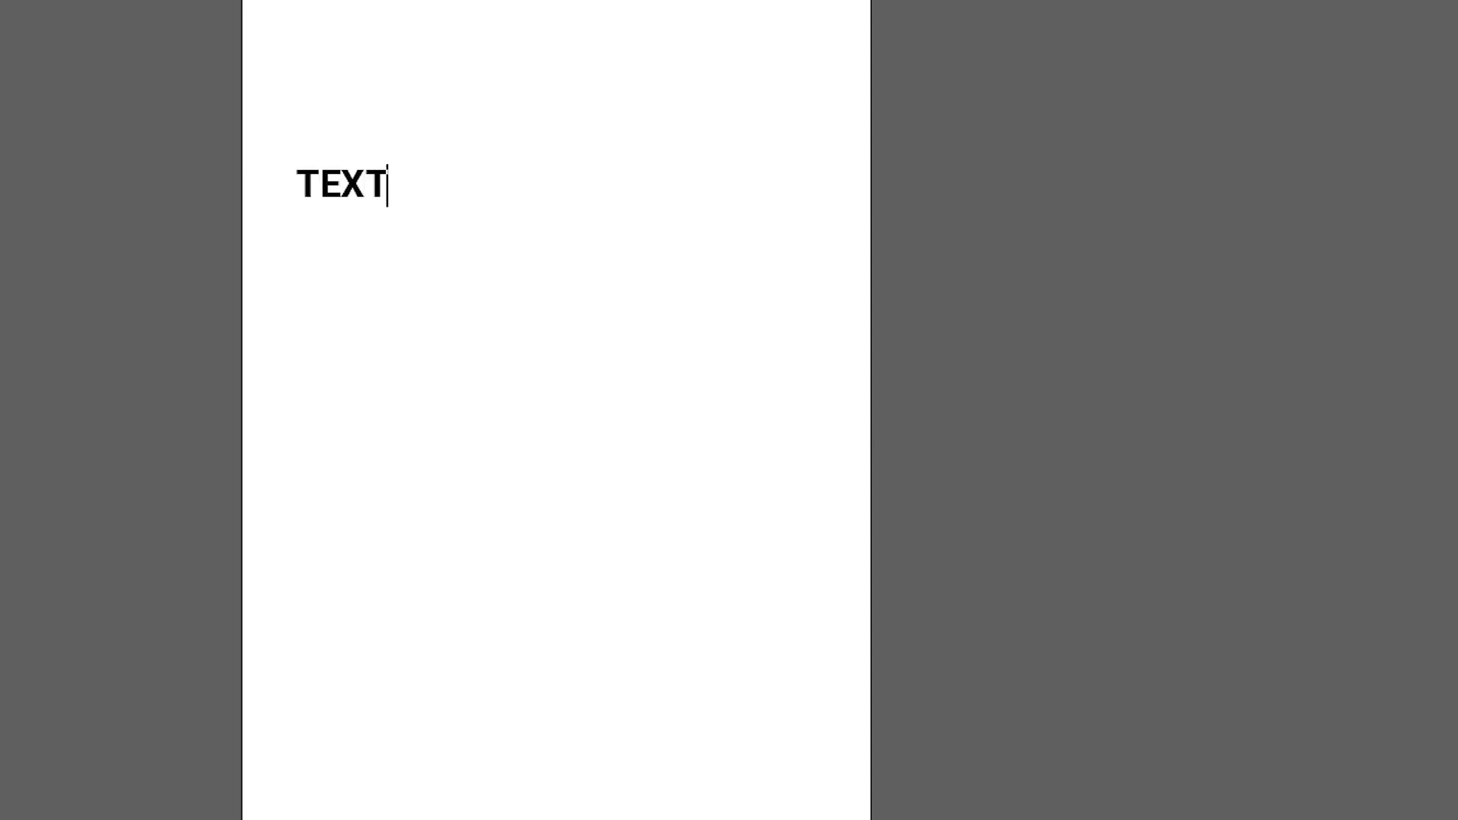
key(Escape)
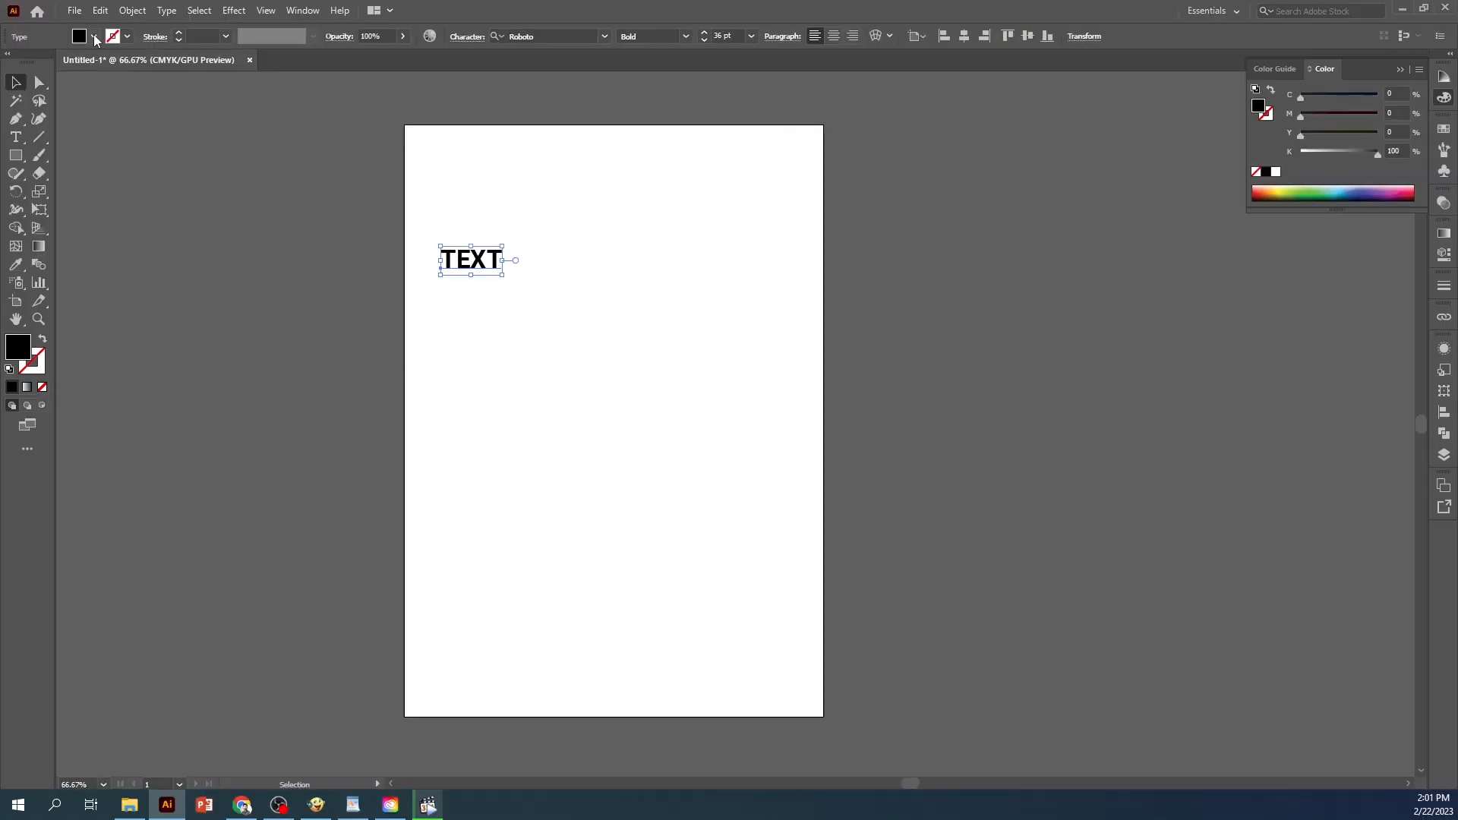
Give the word TEXT a light blue fill and an orange stroke
scroll(397, 231, up, 1)
scroll(397, 228, up, 3)
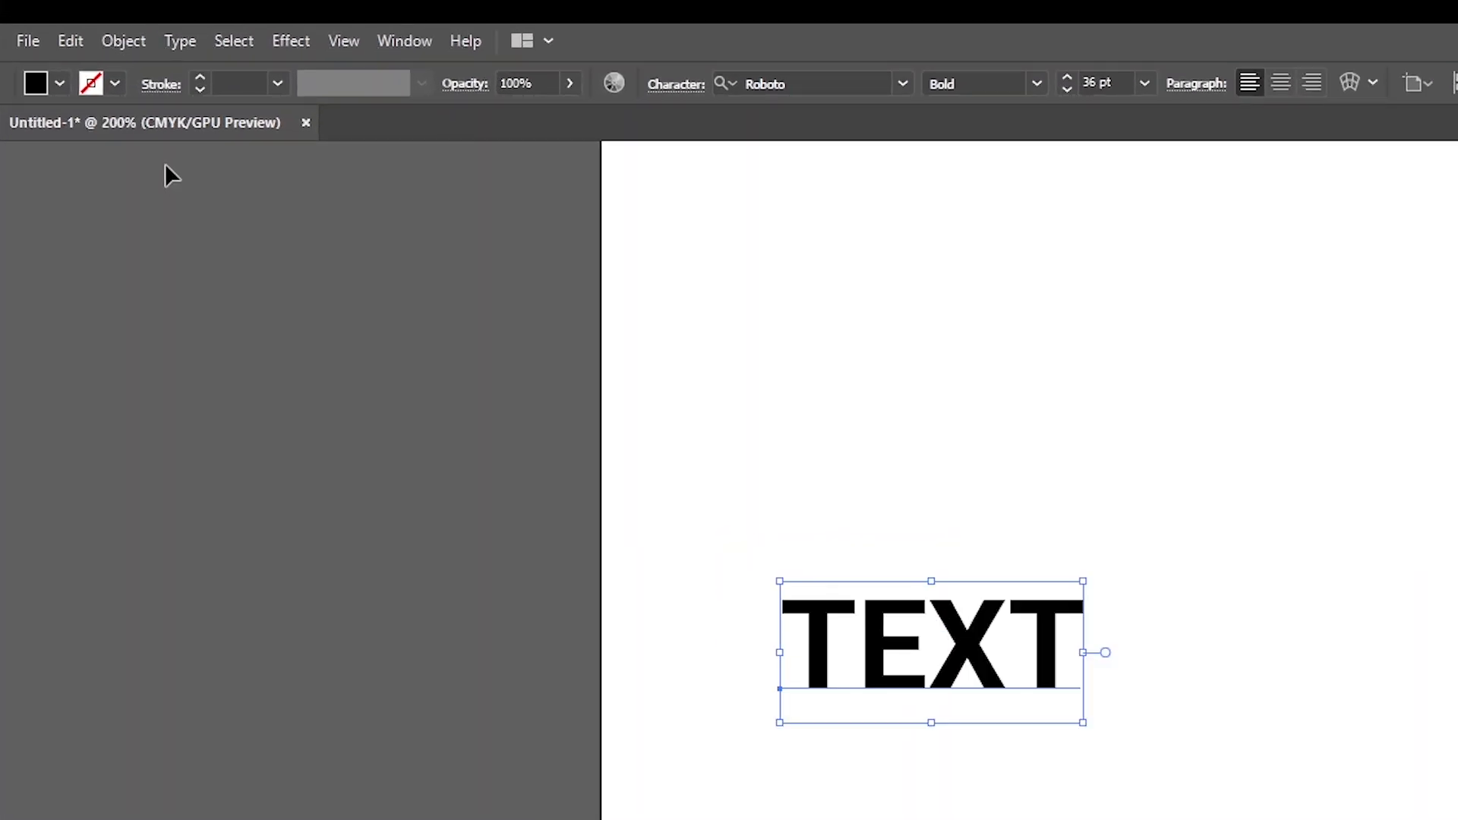
click(62, 82)
click(27, 126)
click(45, 127)
click(116, 82)
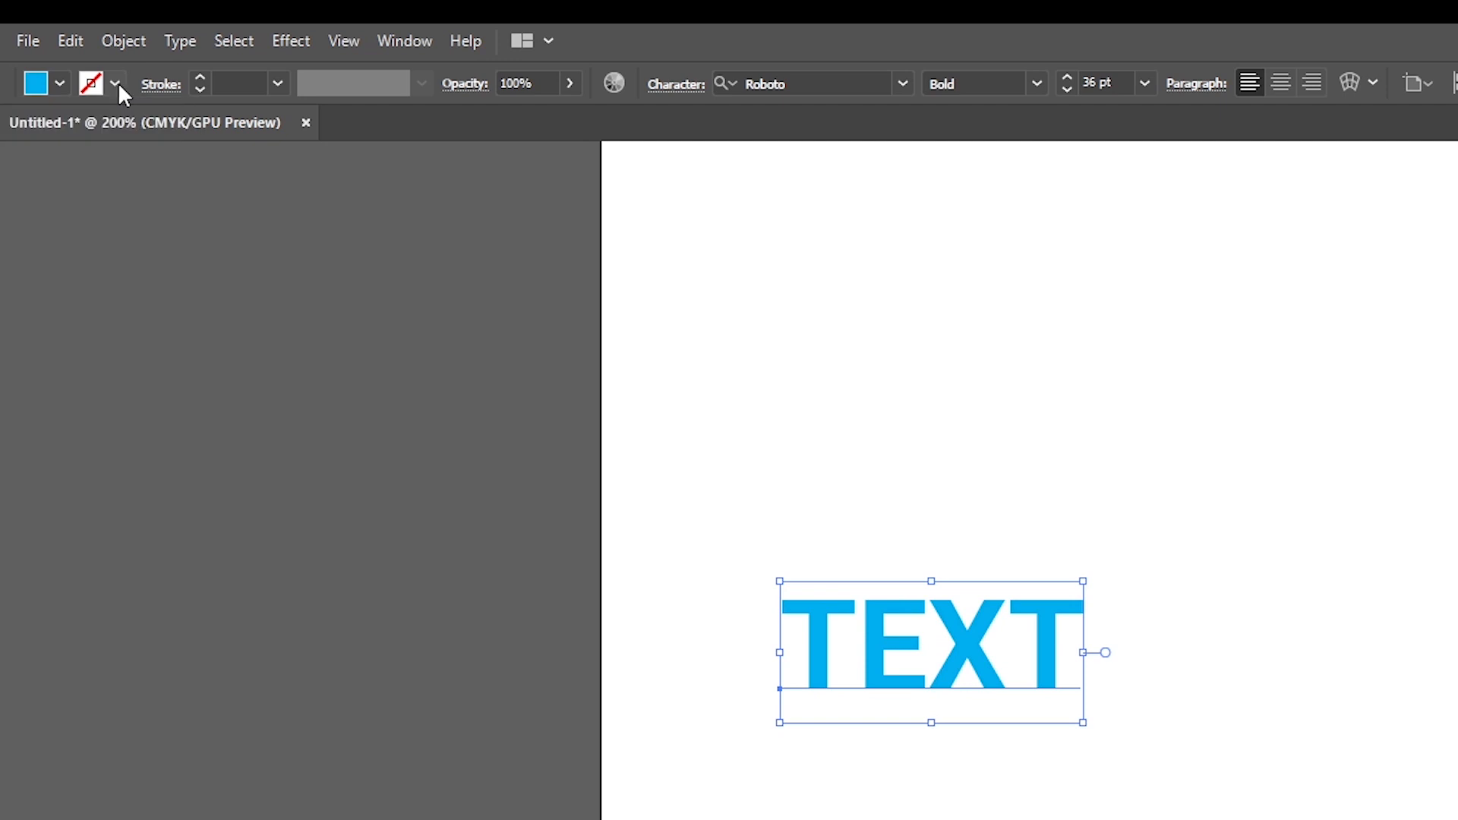
click(115, 84)
click(133, 126)
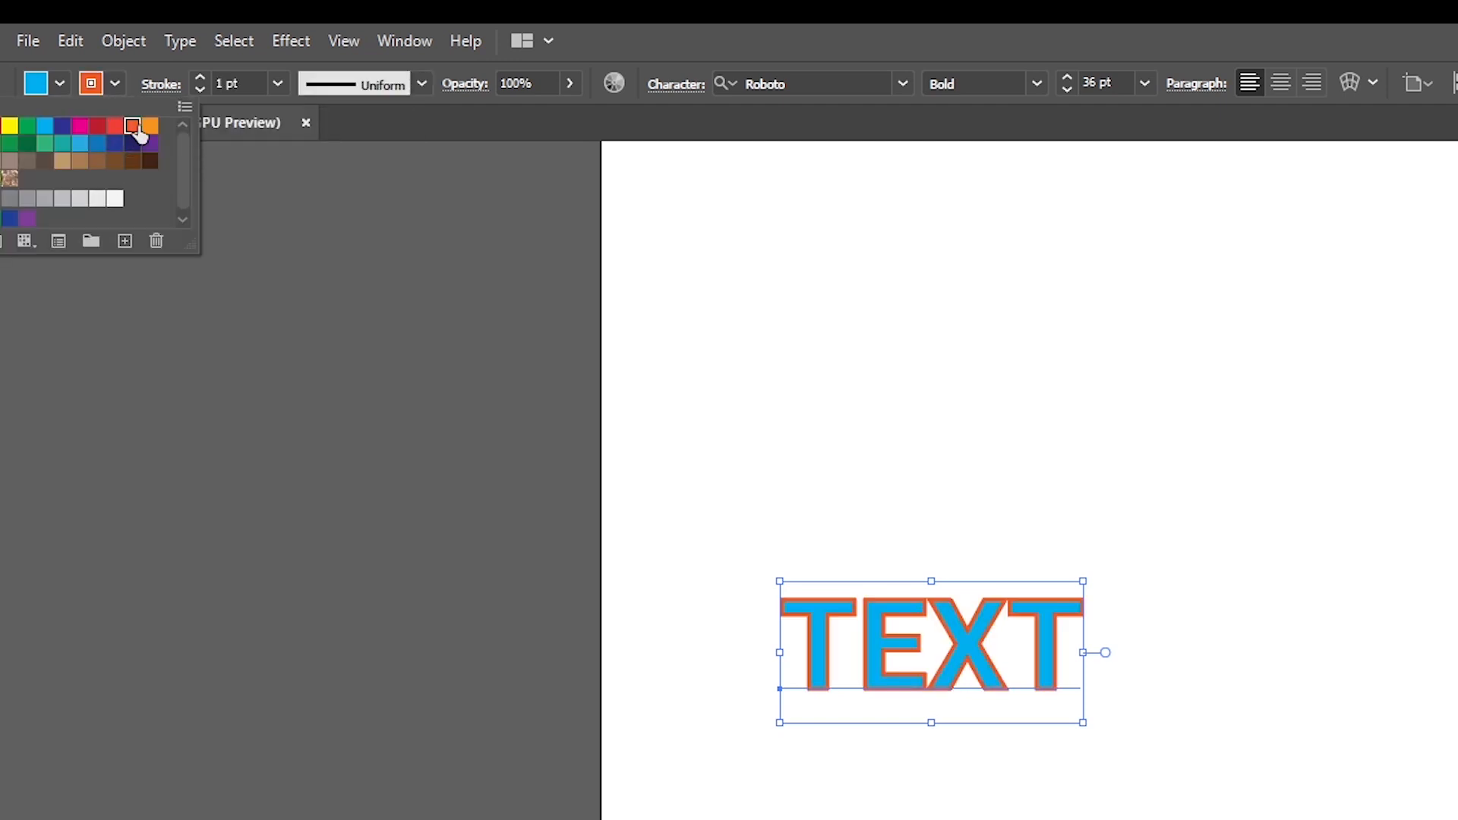
Set the text's stroke weight to 2 pt and keep its opacity at 100%
click(277, 84)
click(277, 83)
click(307, 220)
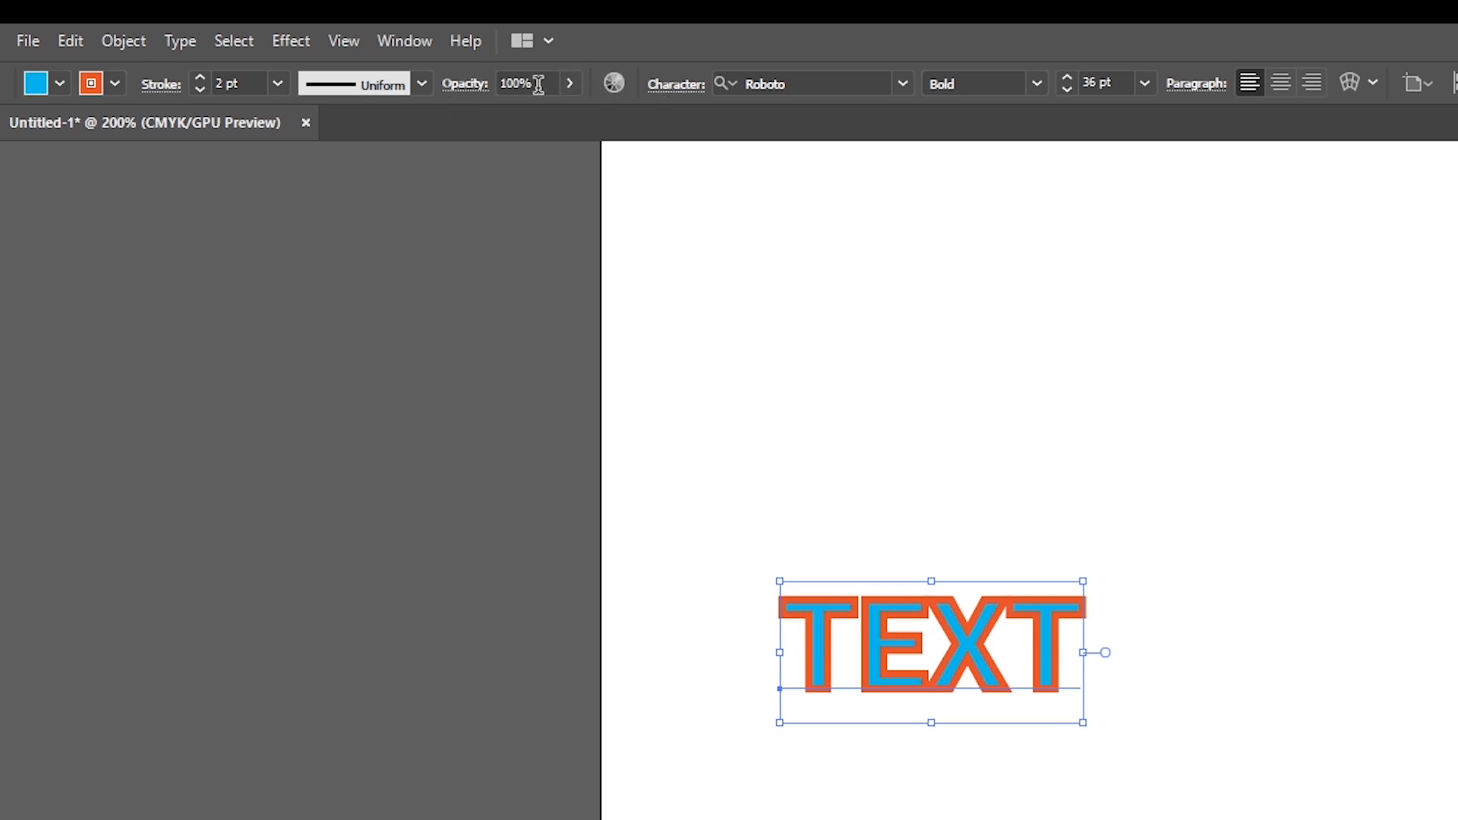
click(569, 83)
drag(568, 114, 904, 82)
Change the text's font to Acumin Variable Concept in the Thin Italic style
click(904, 82)
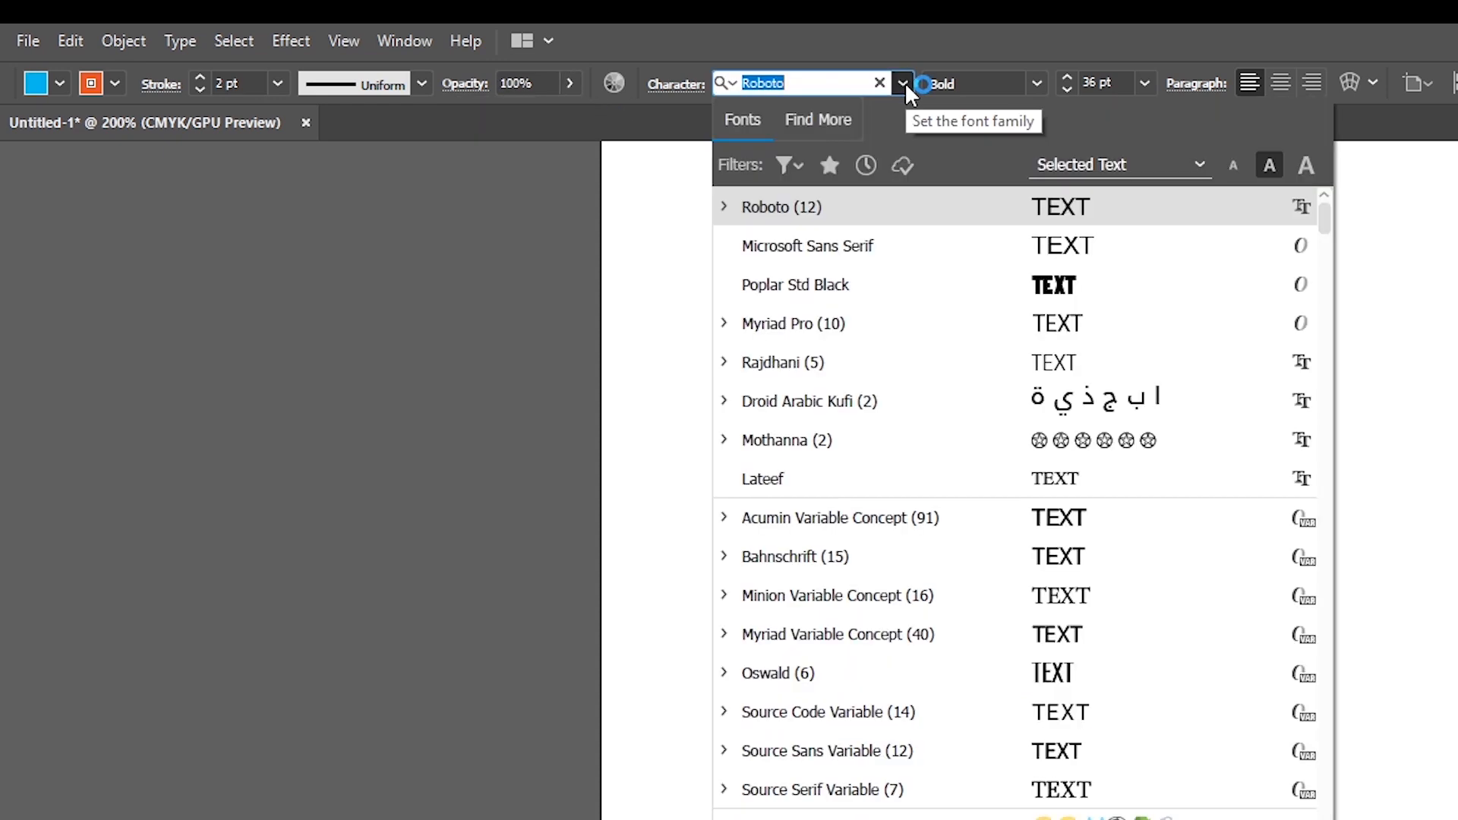
click(849, 524)
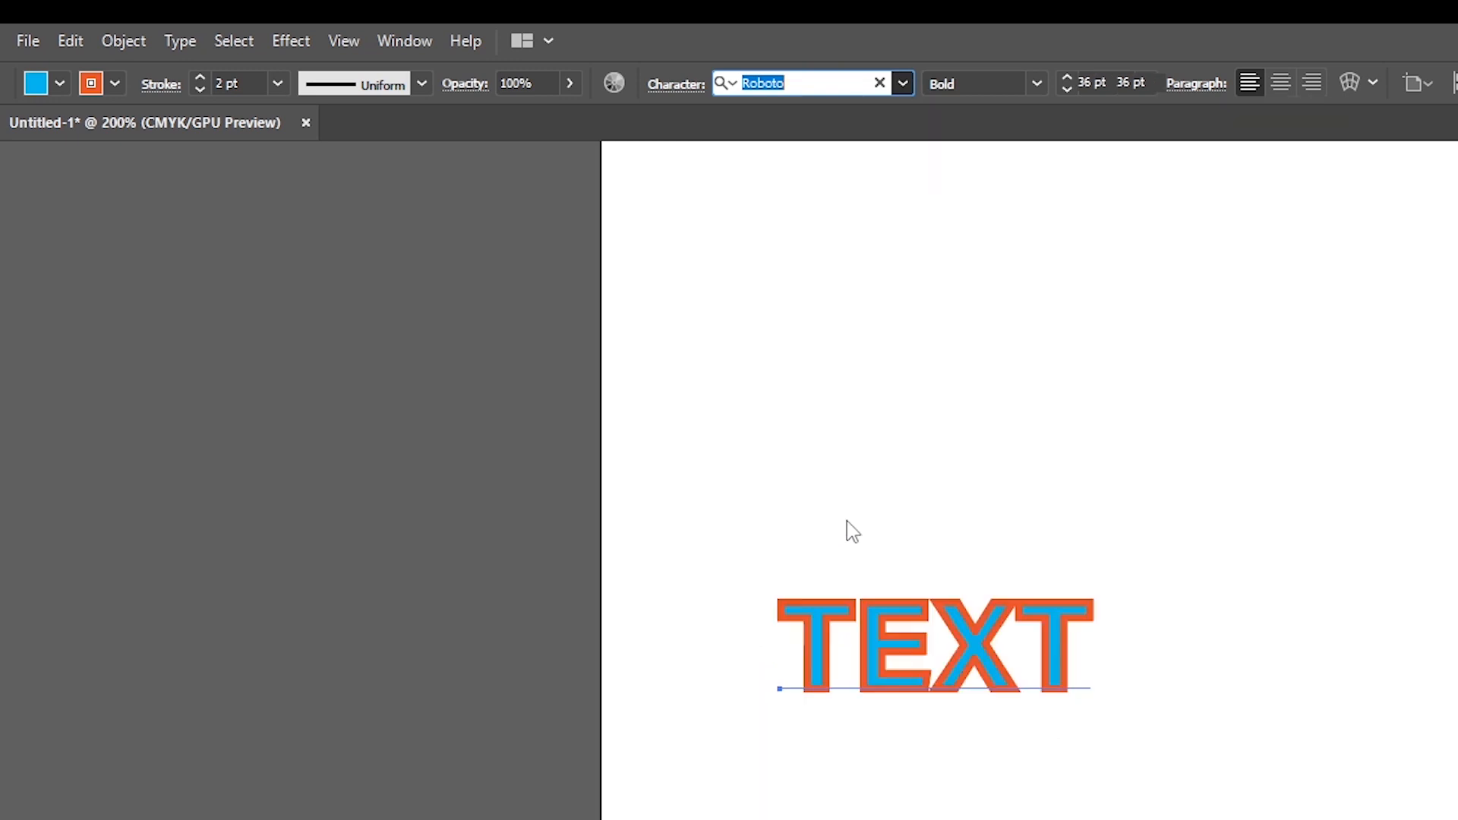
click(1141, 77)
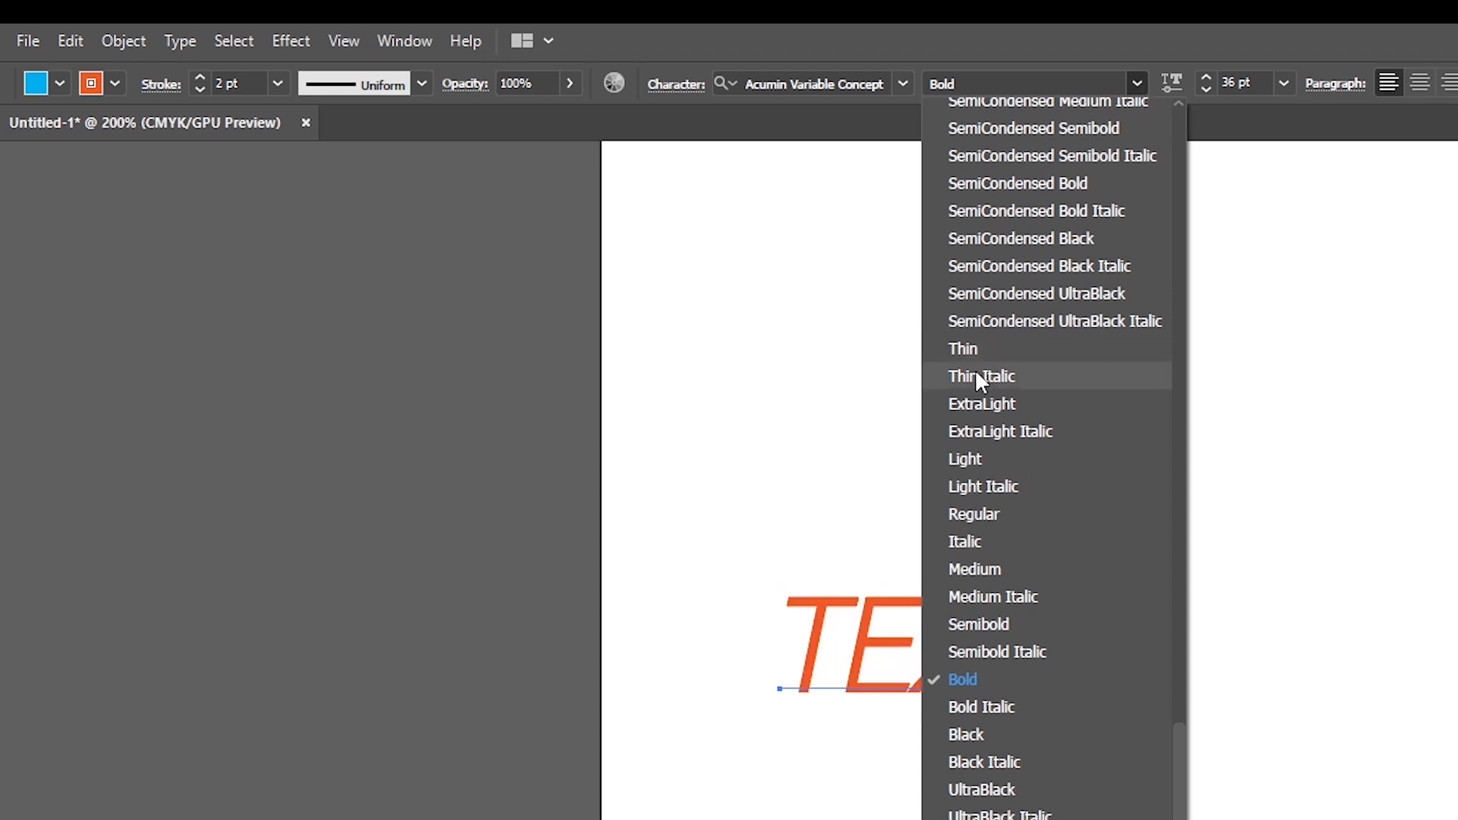
click(979, 377)
Set the font size to 60 pt, with the paragraph aligned left
click(1284, 80)
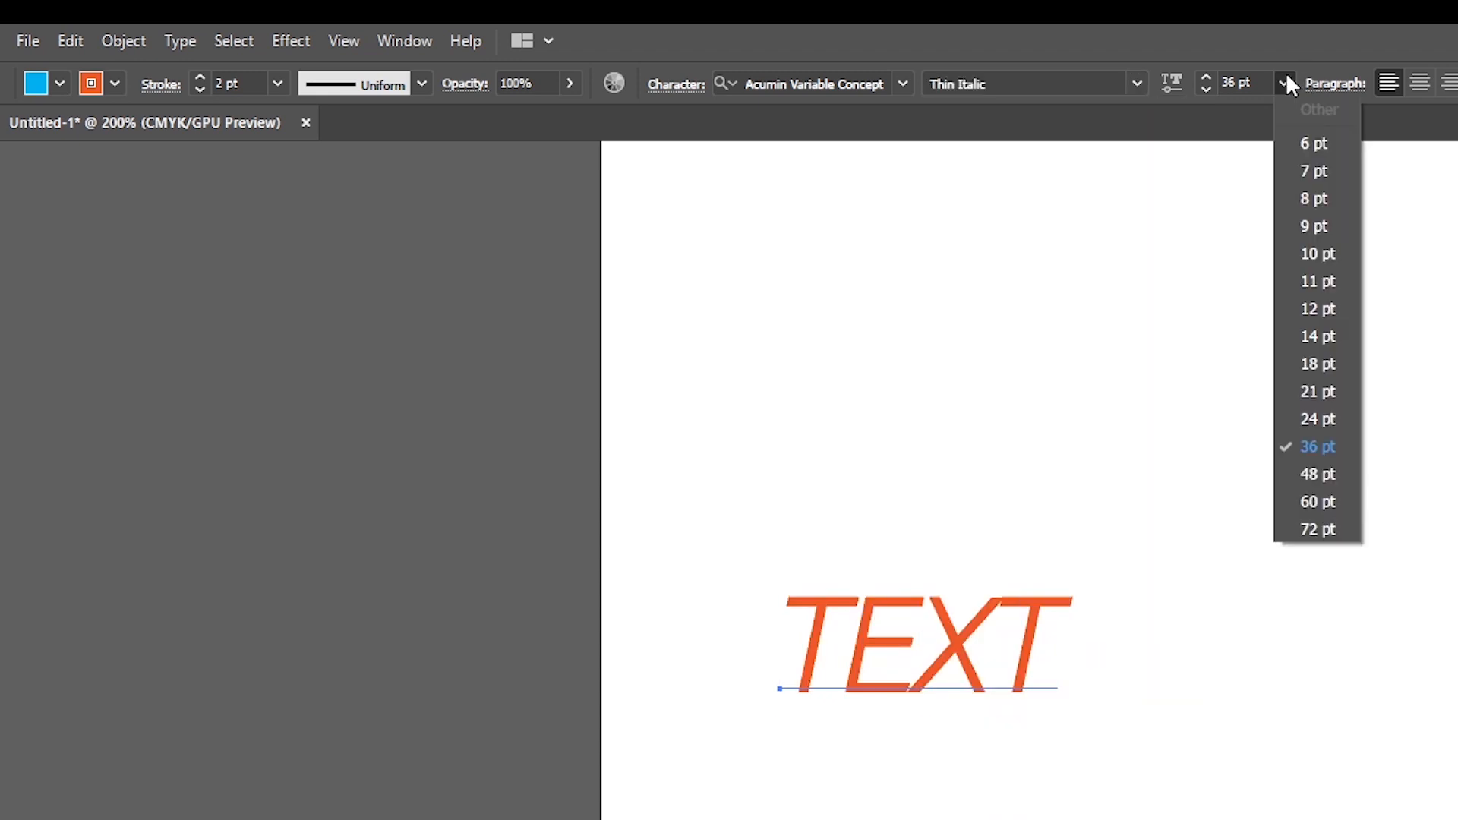
click(1325, 473)
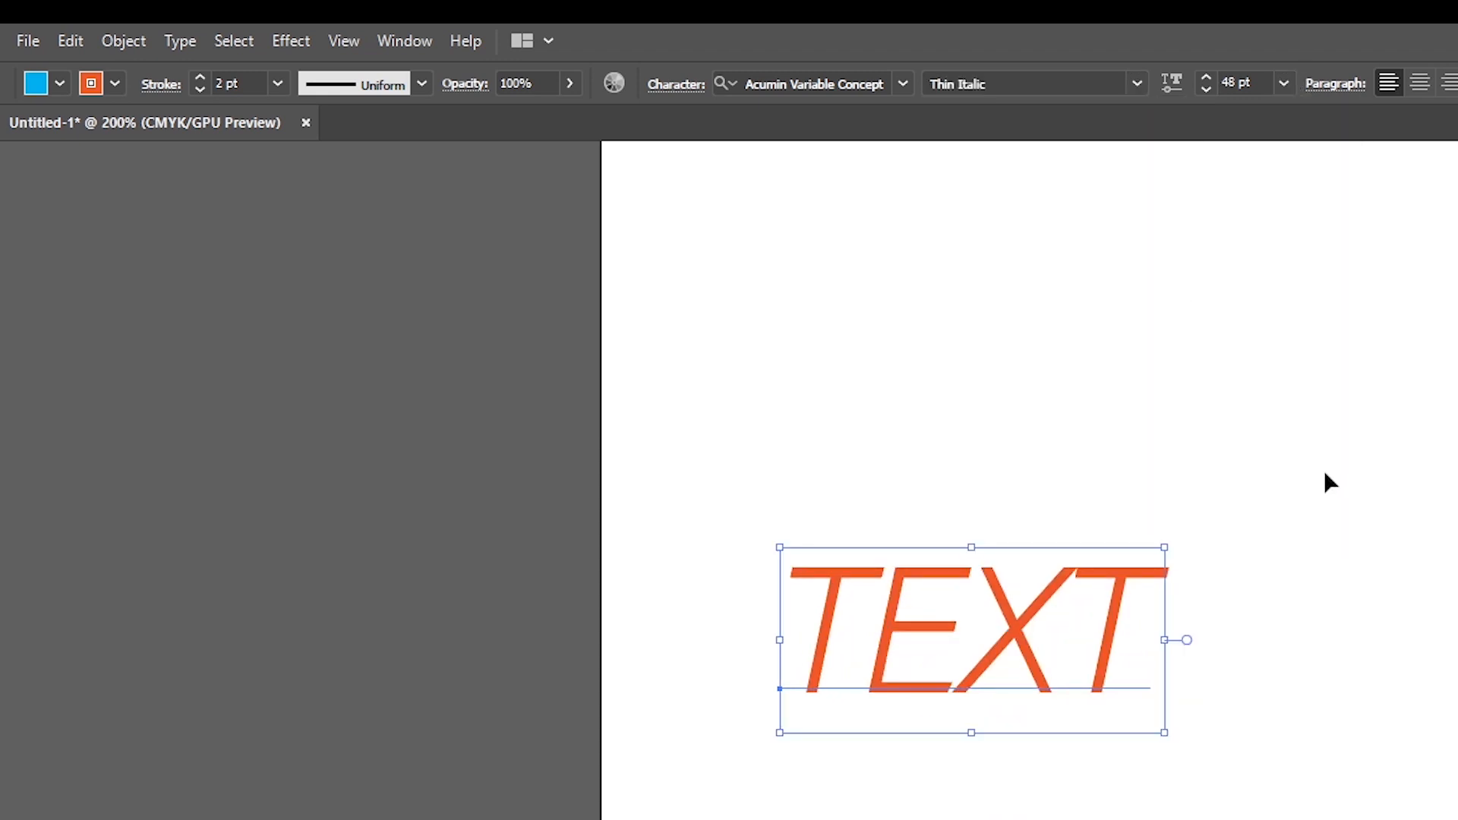
click(1284, 80)
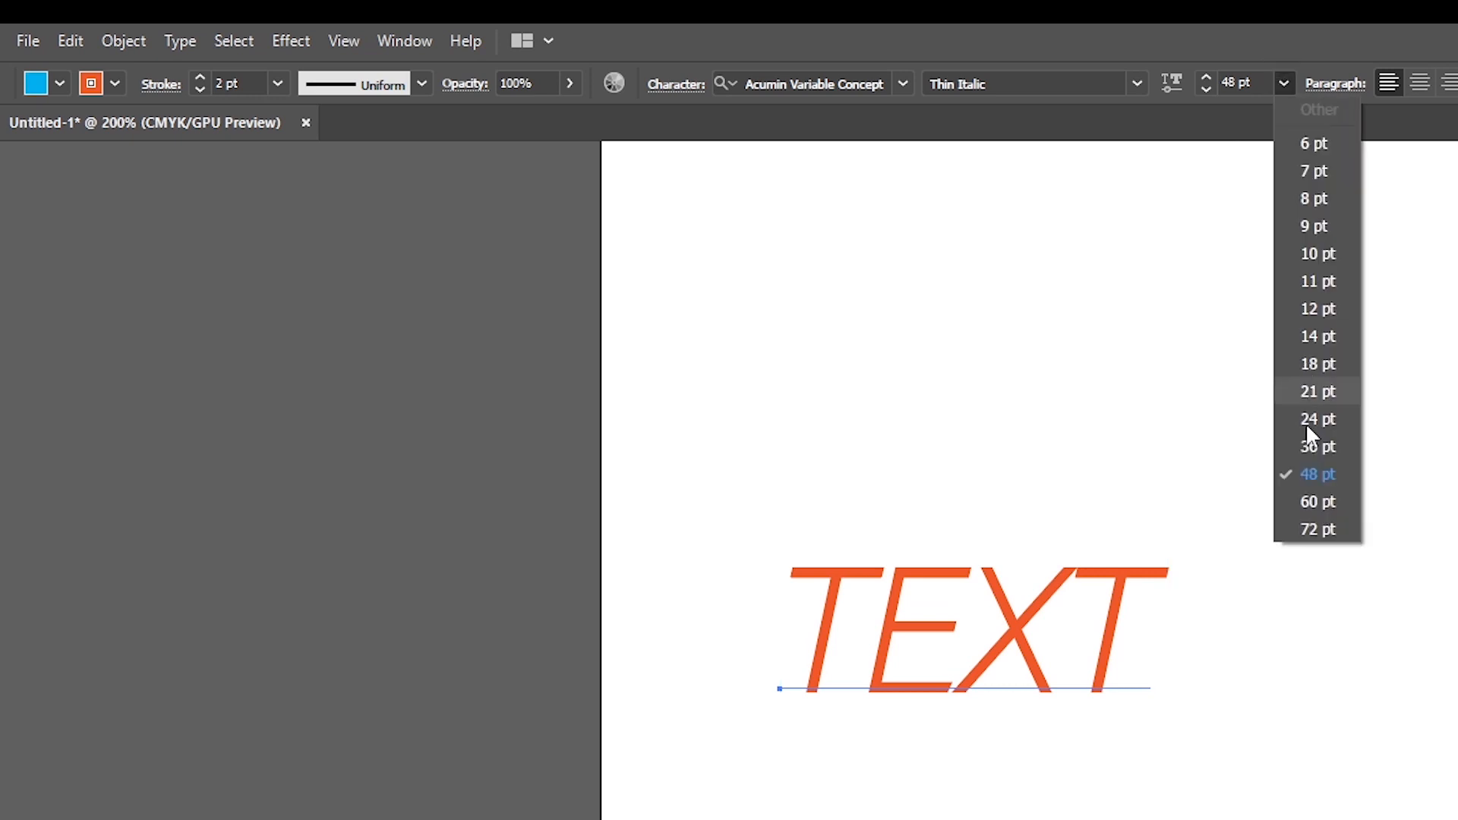
click(1330, 499)
click(1417, 84)
click(1388, 82)
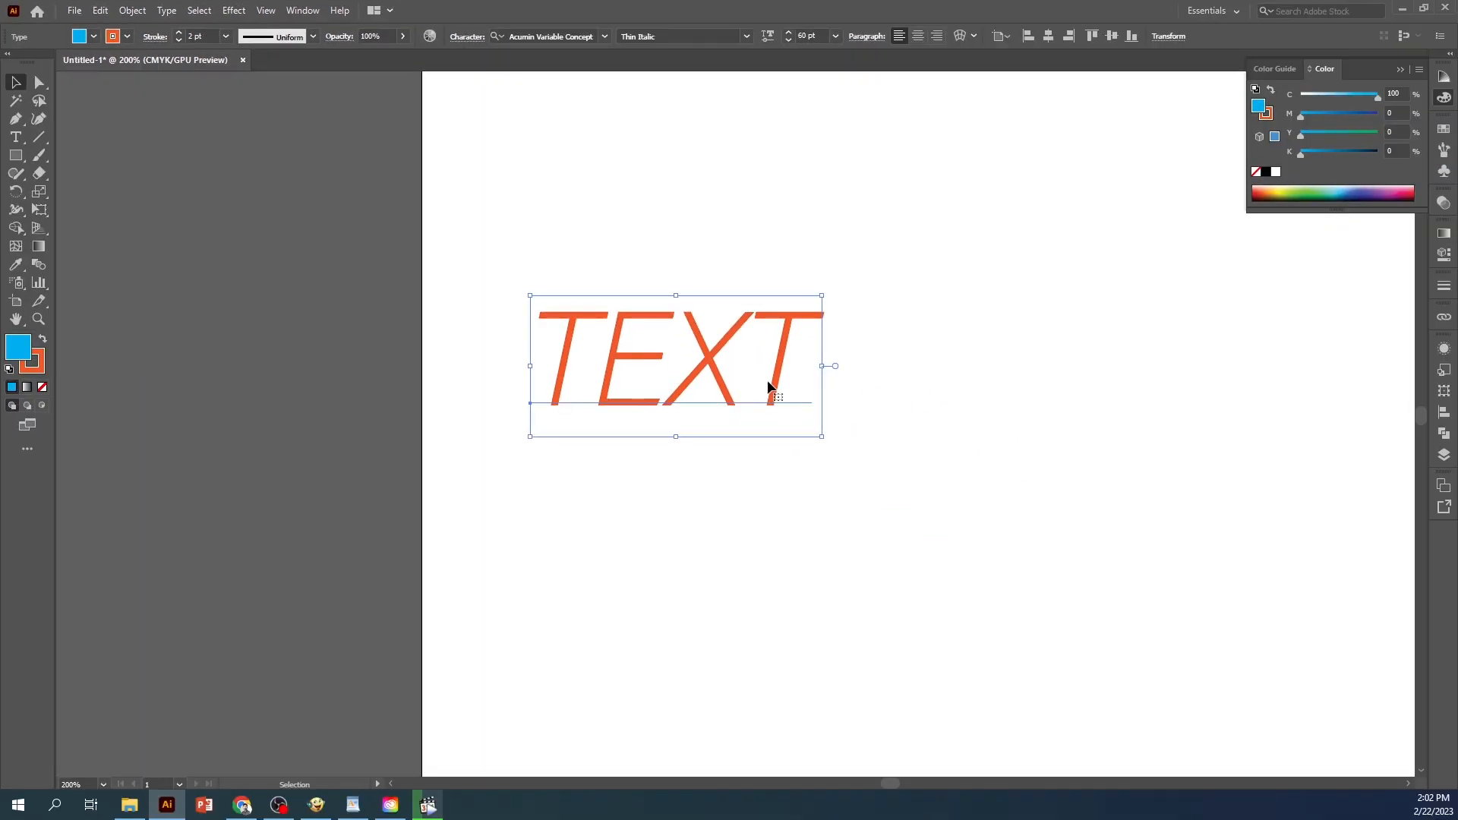
Stretch the text object taller and slightly wider, and rotate it slightly counterclockwise
click(456, 299)
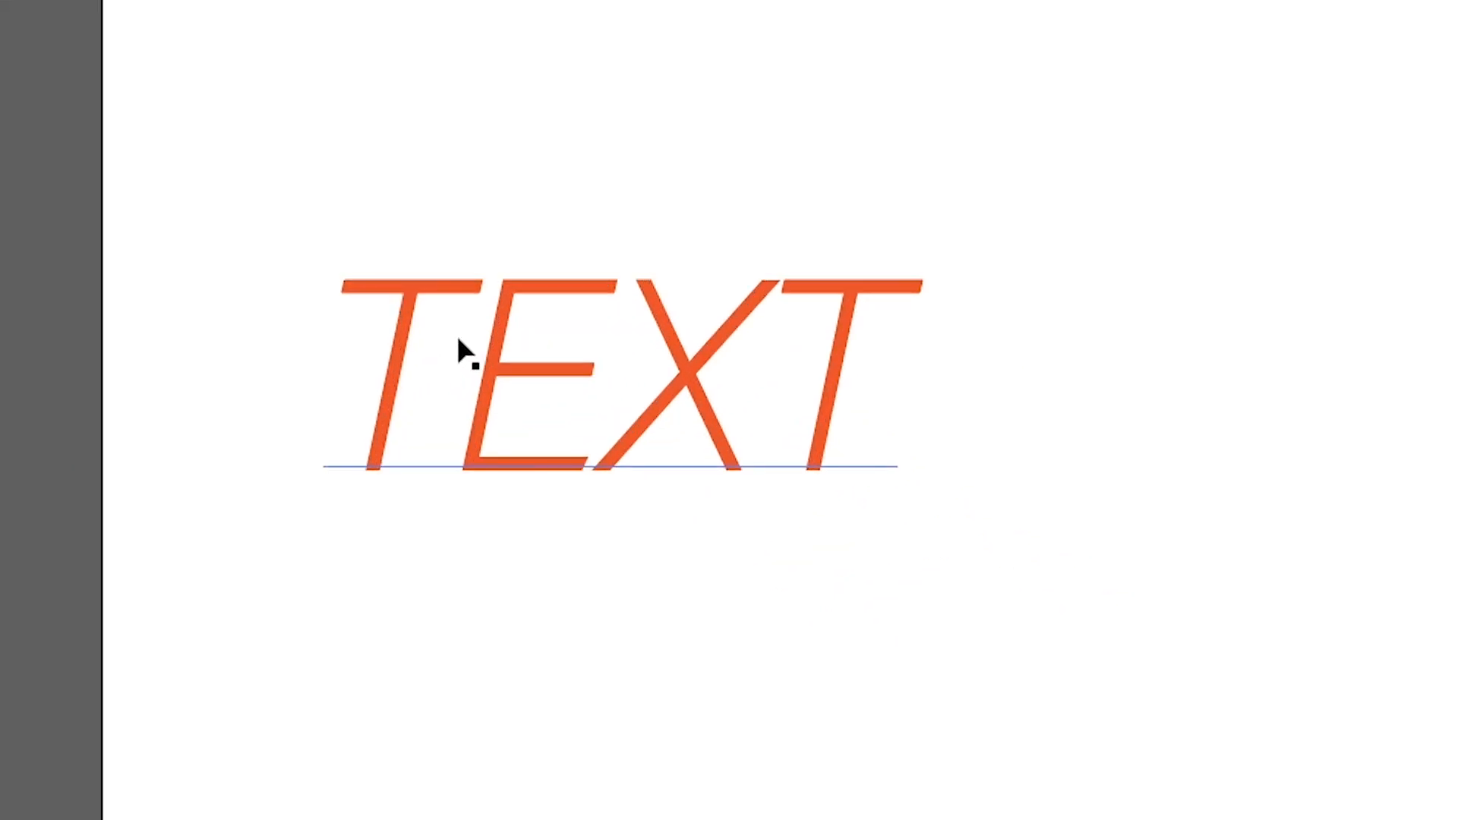
click(947, 539)
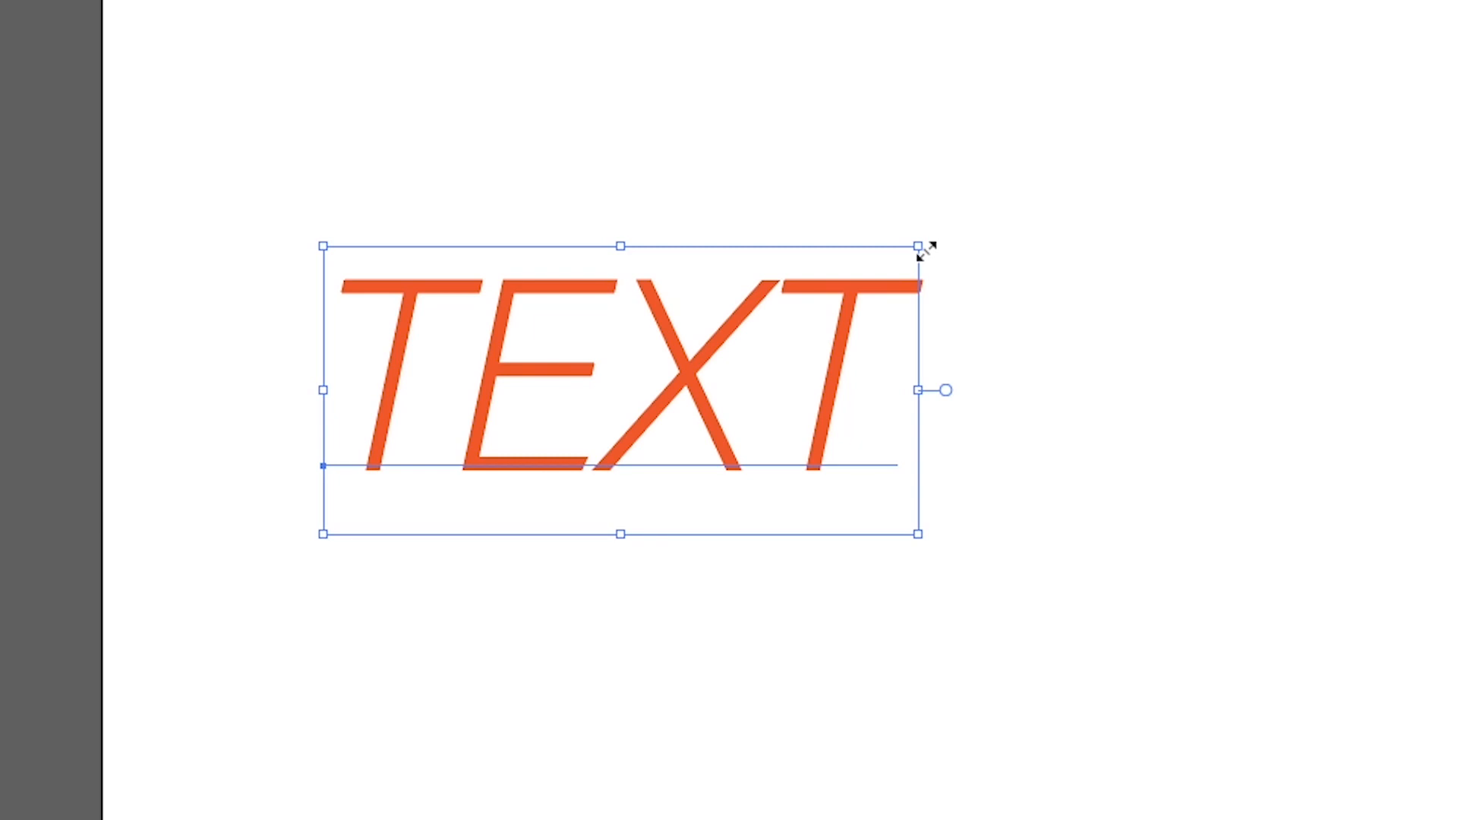
drag(928, 237, 993, 77)
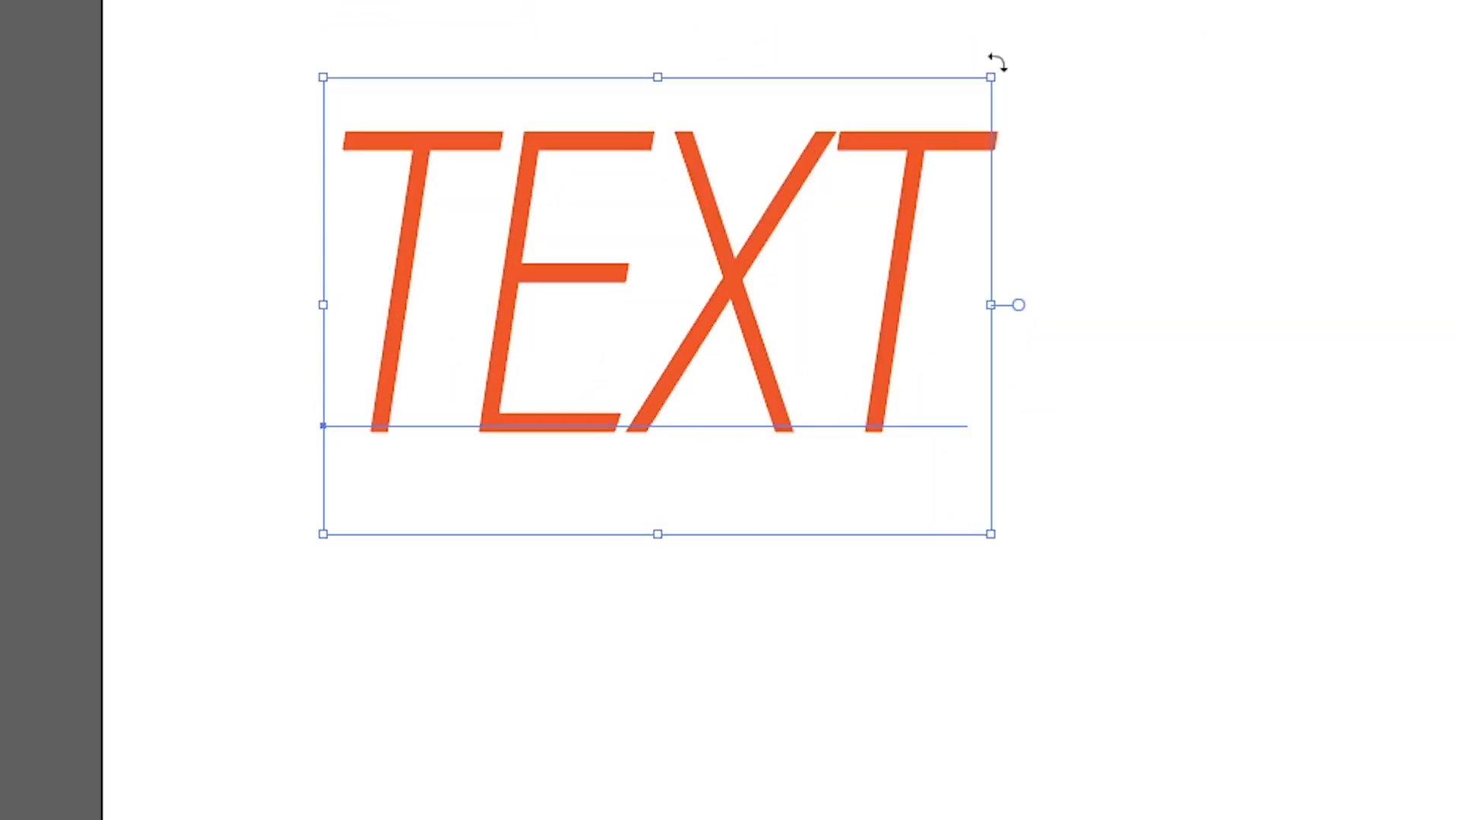
drag(1000, 63, 751, 9)
drag(934, 77, 955, 104)
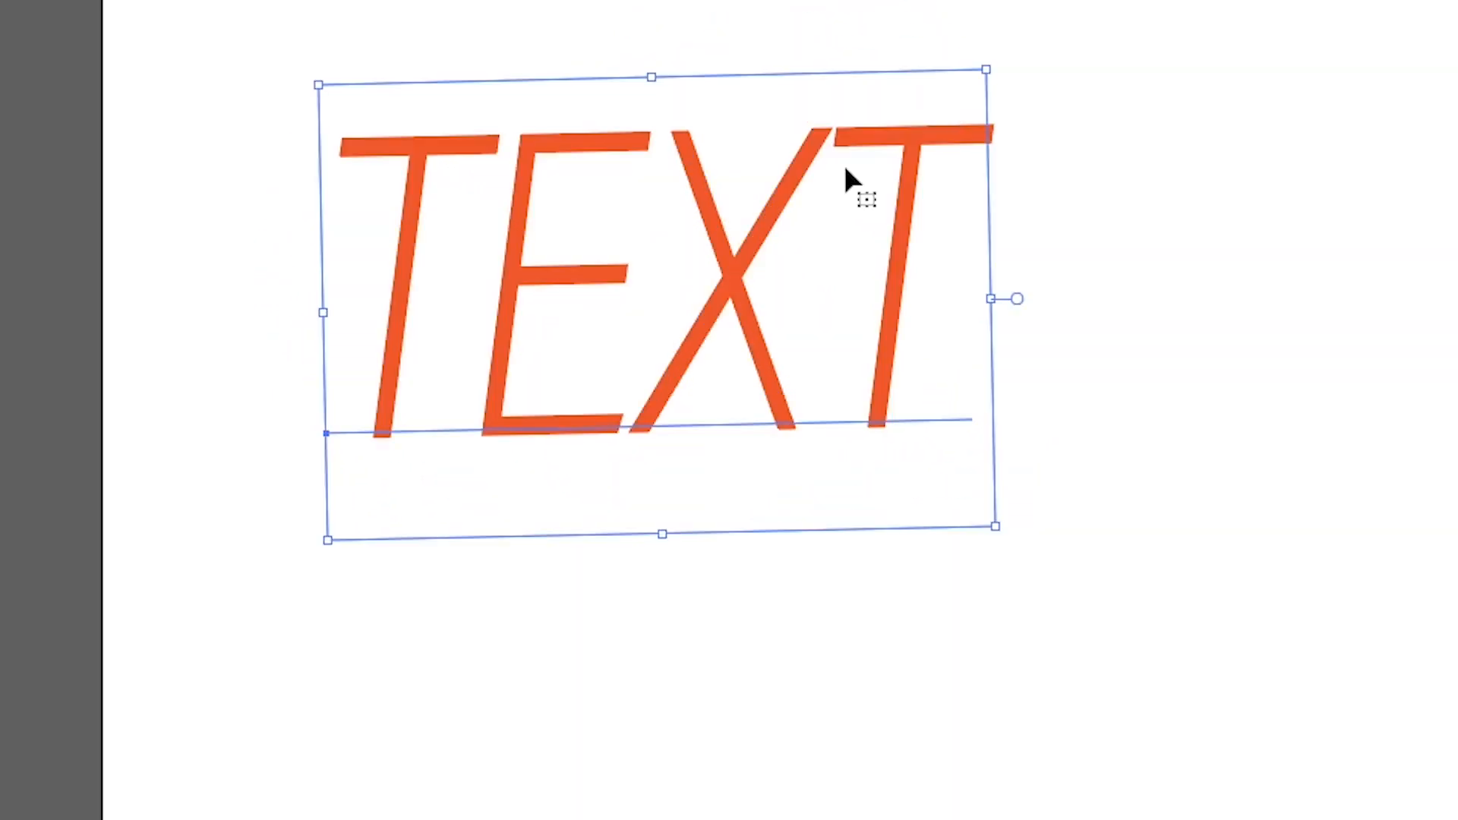
Select all letters of the word TEXT and adjust their tracking to spread them slightly apart
click(589, 319)
key(t)
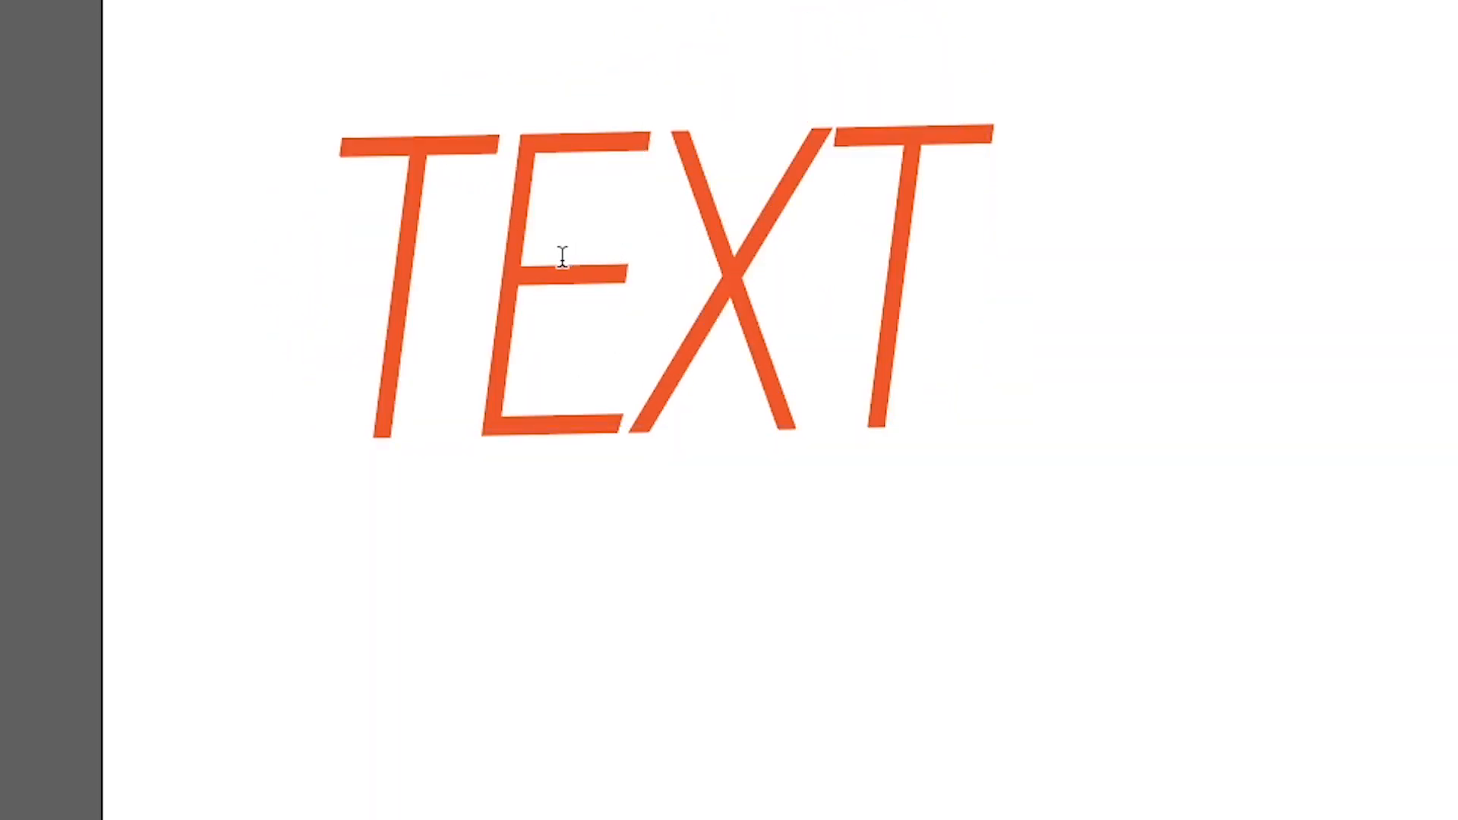
drag(563, 257, 536, 257)
click(410, 247)
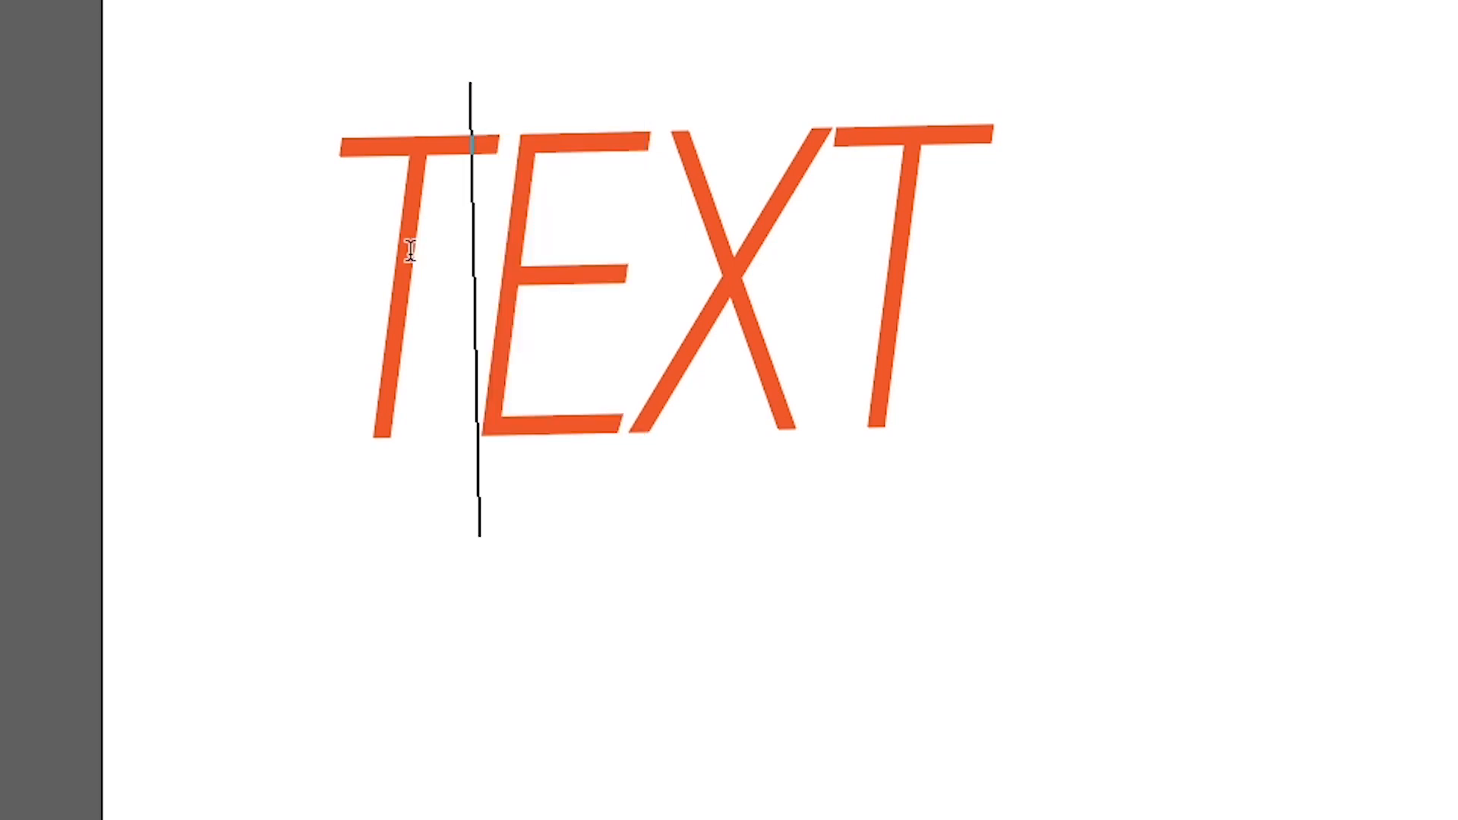
double_click(413, 251)
key(alt+Right)
key(alt+Right)
key(alt+Right)
key(alt+Right)
key(alt+Right)
key(alt+Right)
key(alt+Right)
key(alt+Right)
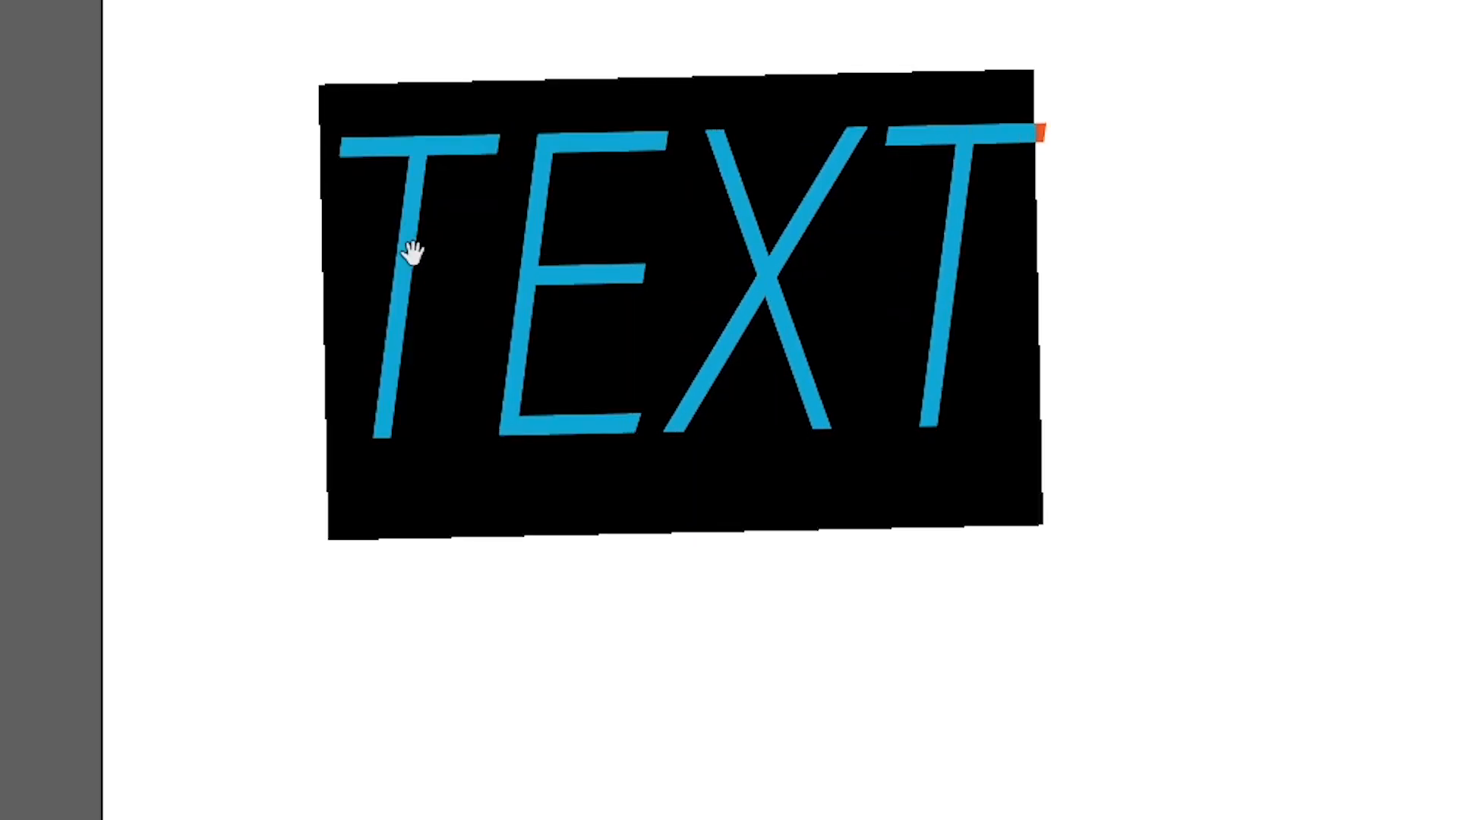
key(alt+Left)
key(alt+Left)
key(alt+Left)
key(alt+Left)
key(alt+Left)
key(alt+Right)
key(alt+Right)
Give only the letters EX a 10 pt stroke and a brownish grey fill
drag(510, 328, 836, 295)
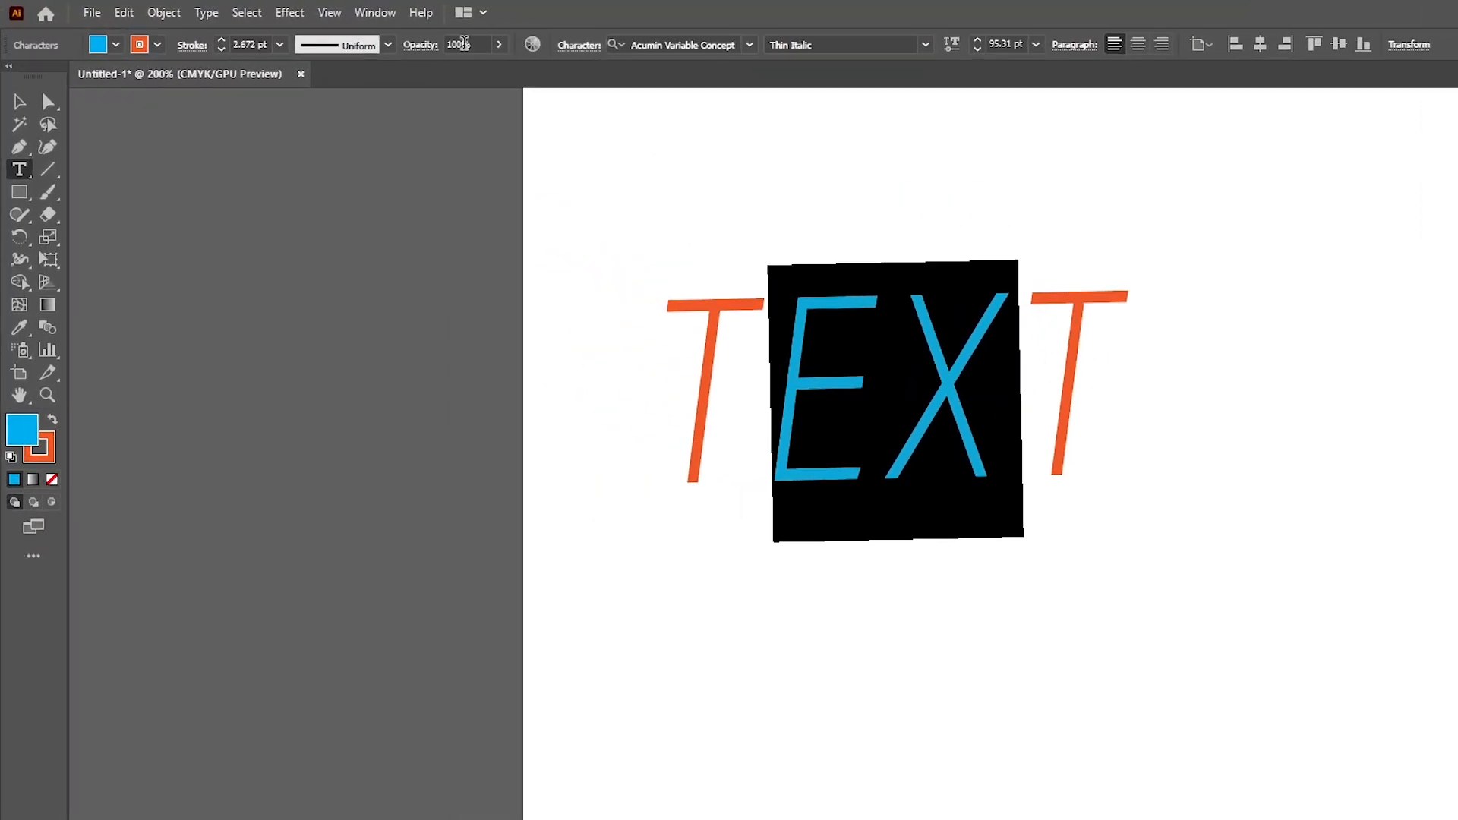
click(280, 46)
click(311, 312)
click(116, 46)
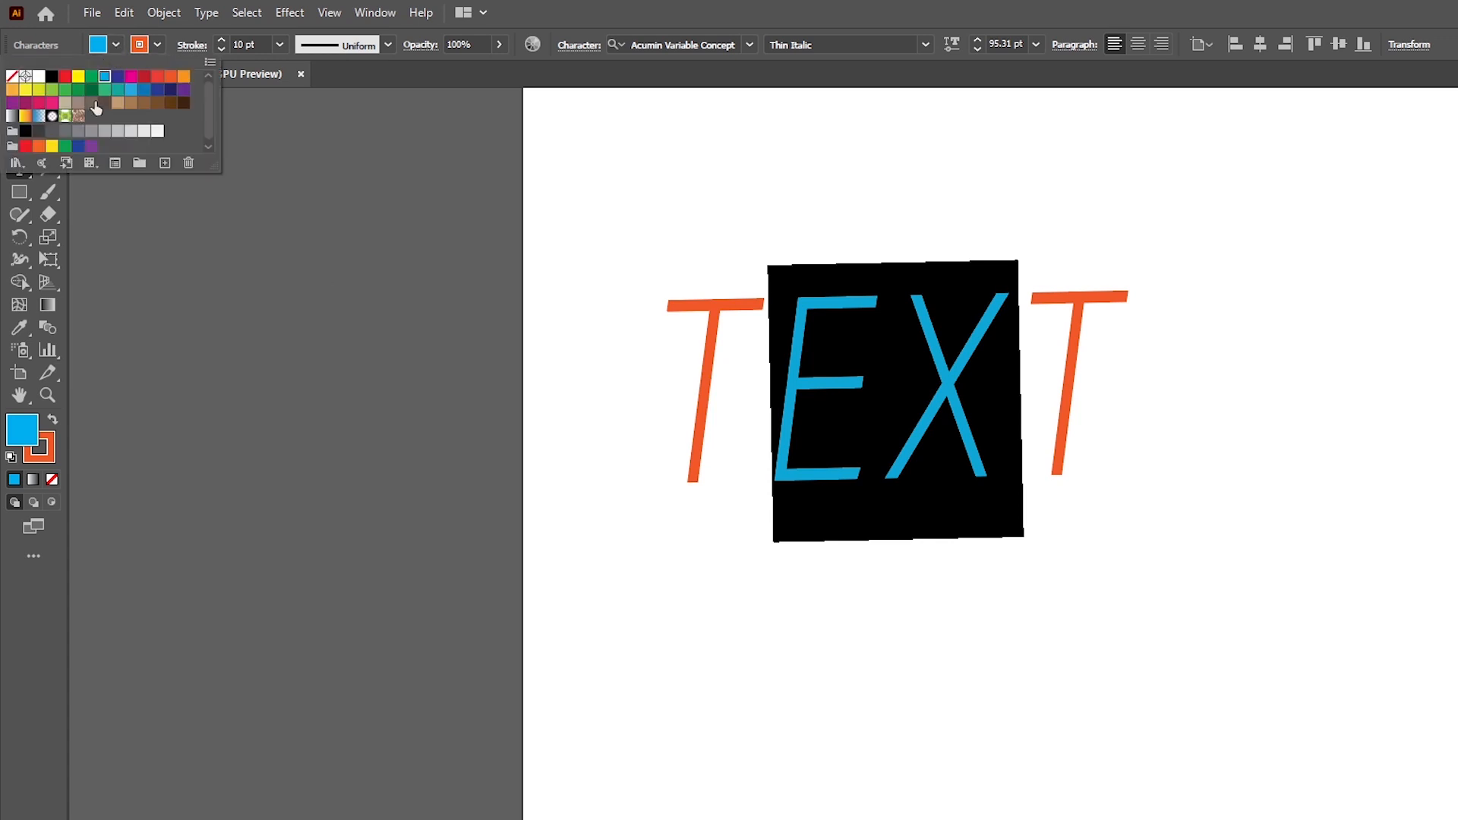
click(91, 103)
click(457, 309)
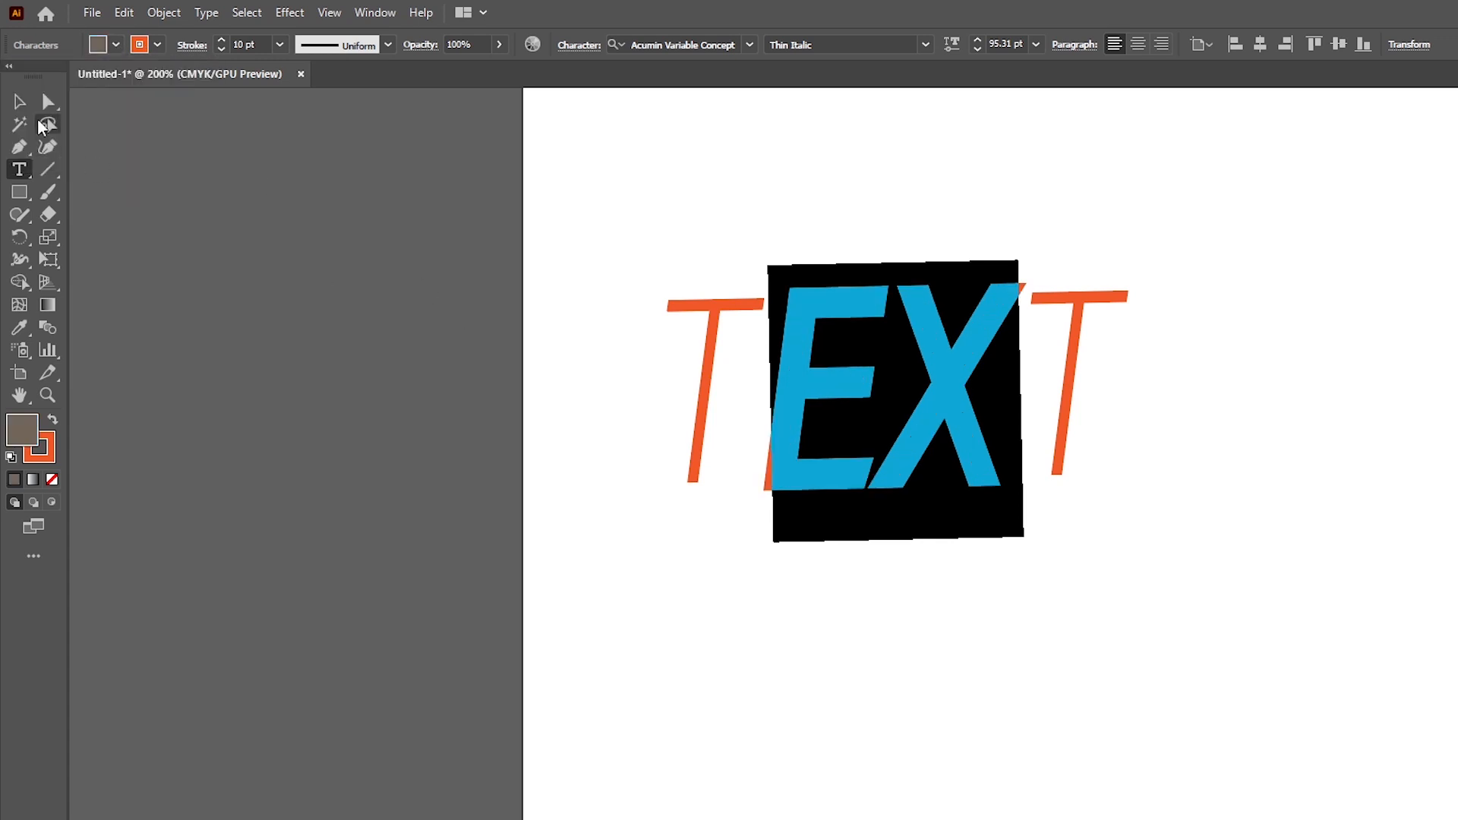
click(19, 101)
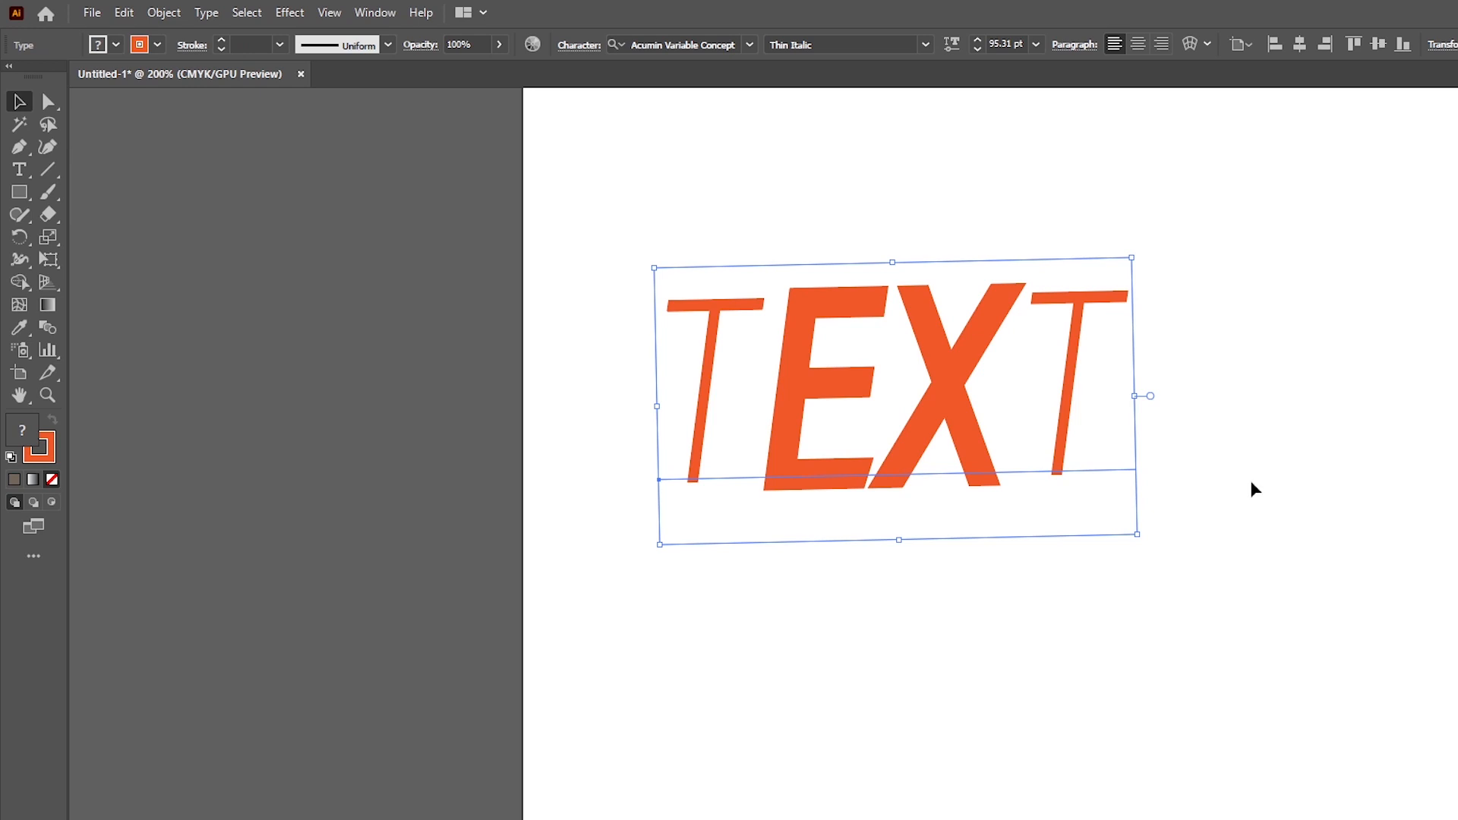
Change the font of only the last letter T to Roboto
click(19, 170)
drag(1048, 381, 1083, 387)
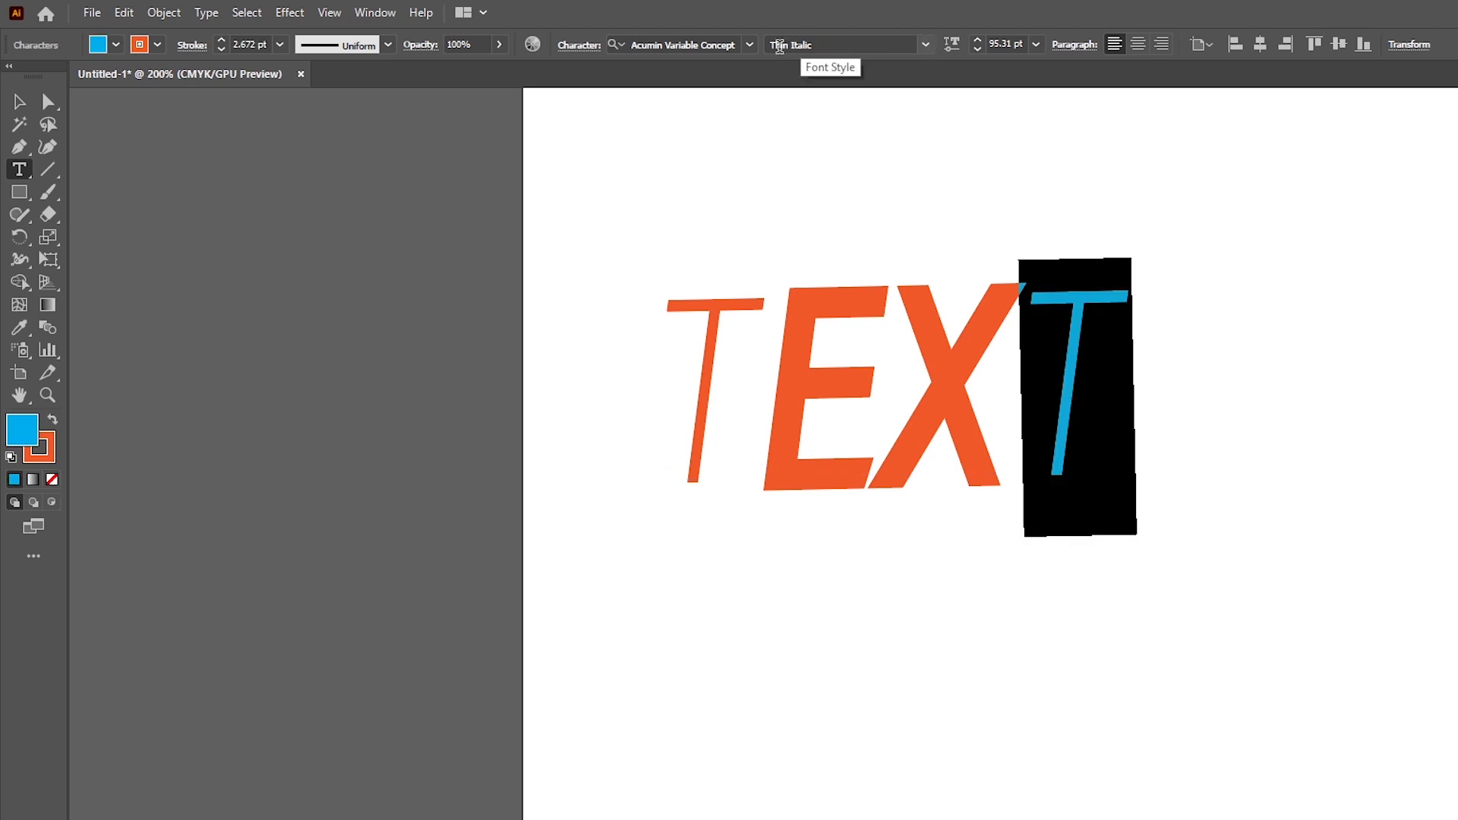
click(750, 45)
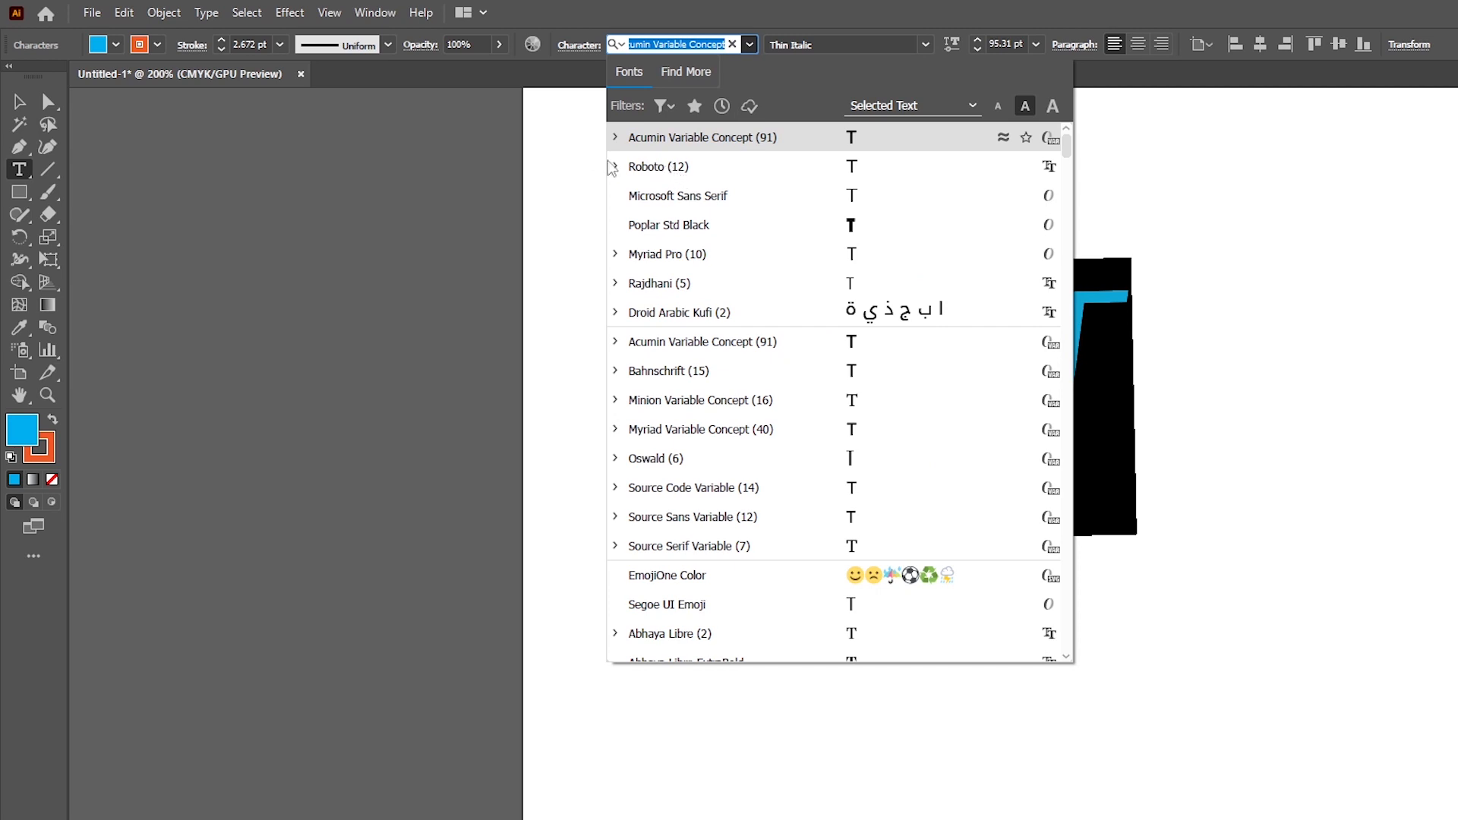
click(661, 167)
key(Escape)
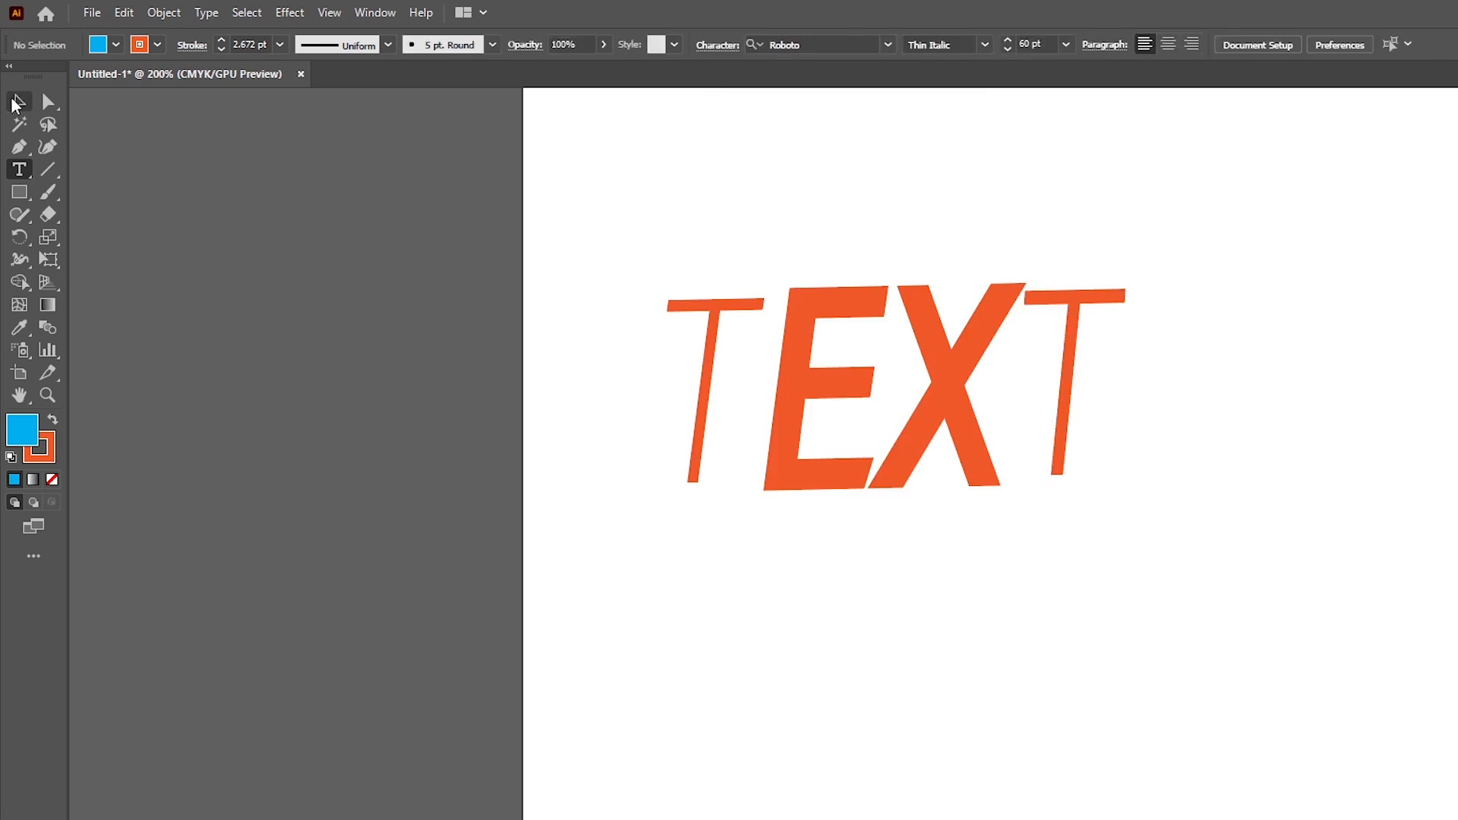
Delete the whole text object from the artboard
click(19, 101)
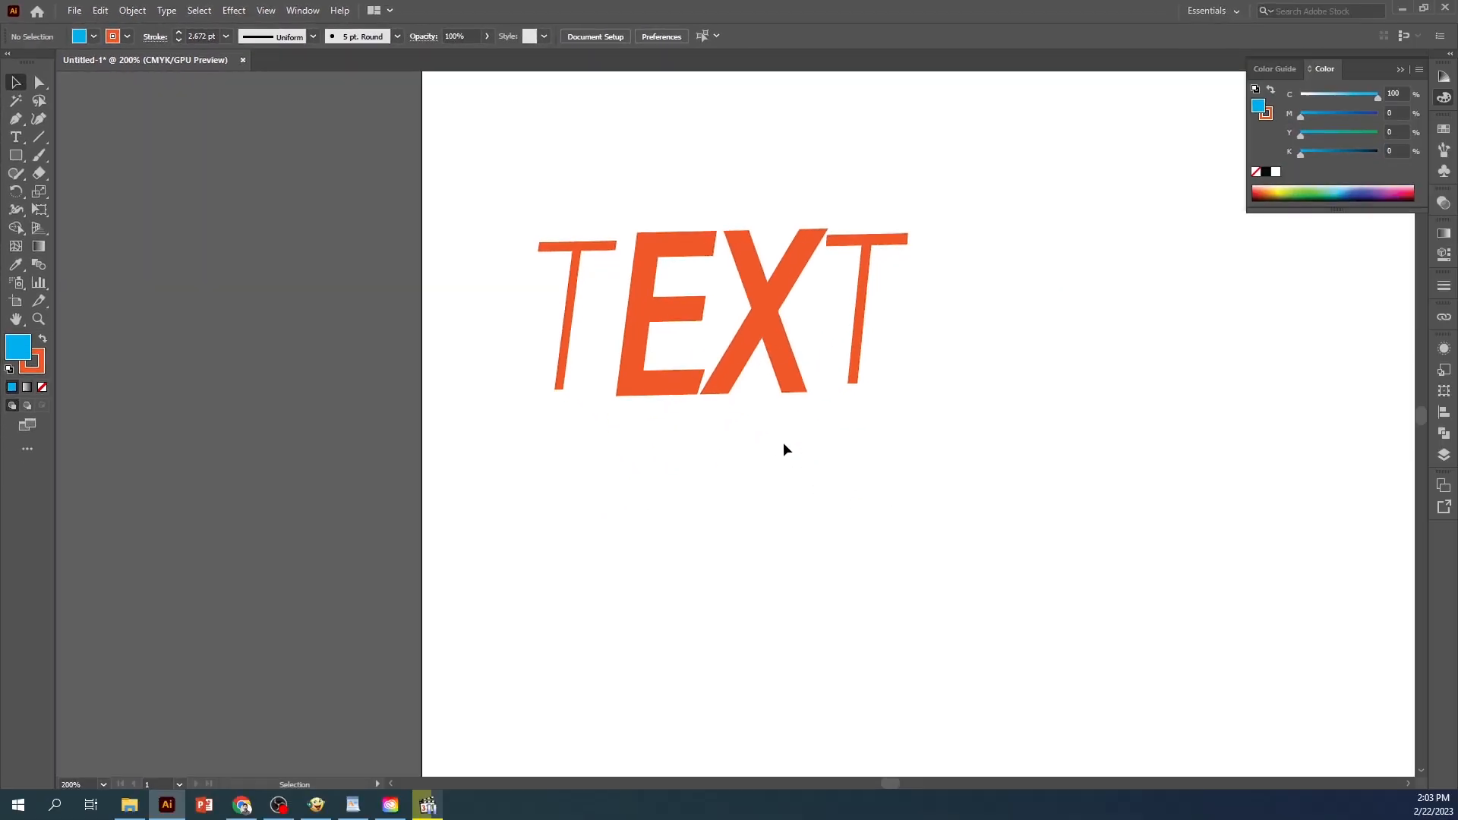
click(730, 365)
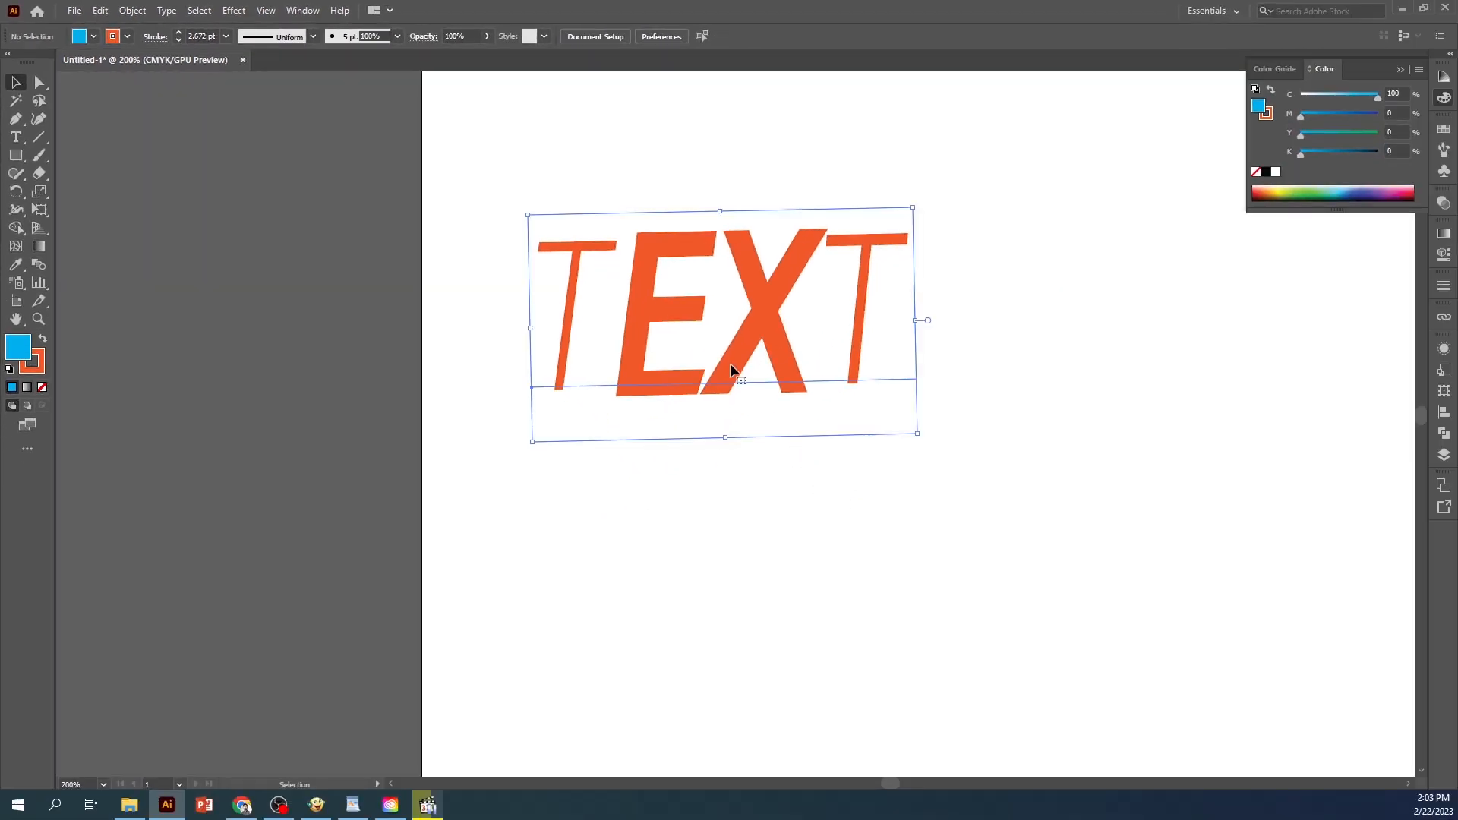
key(Delete)
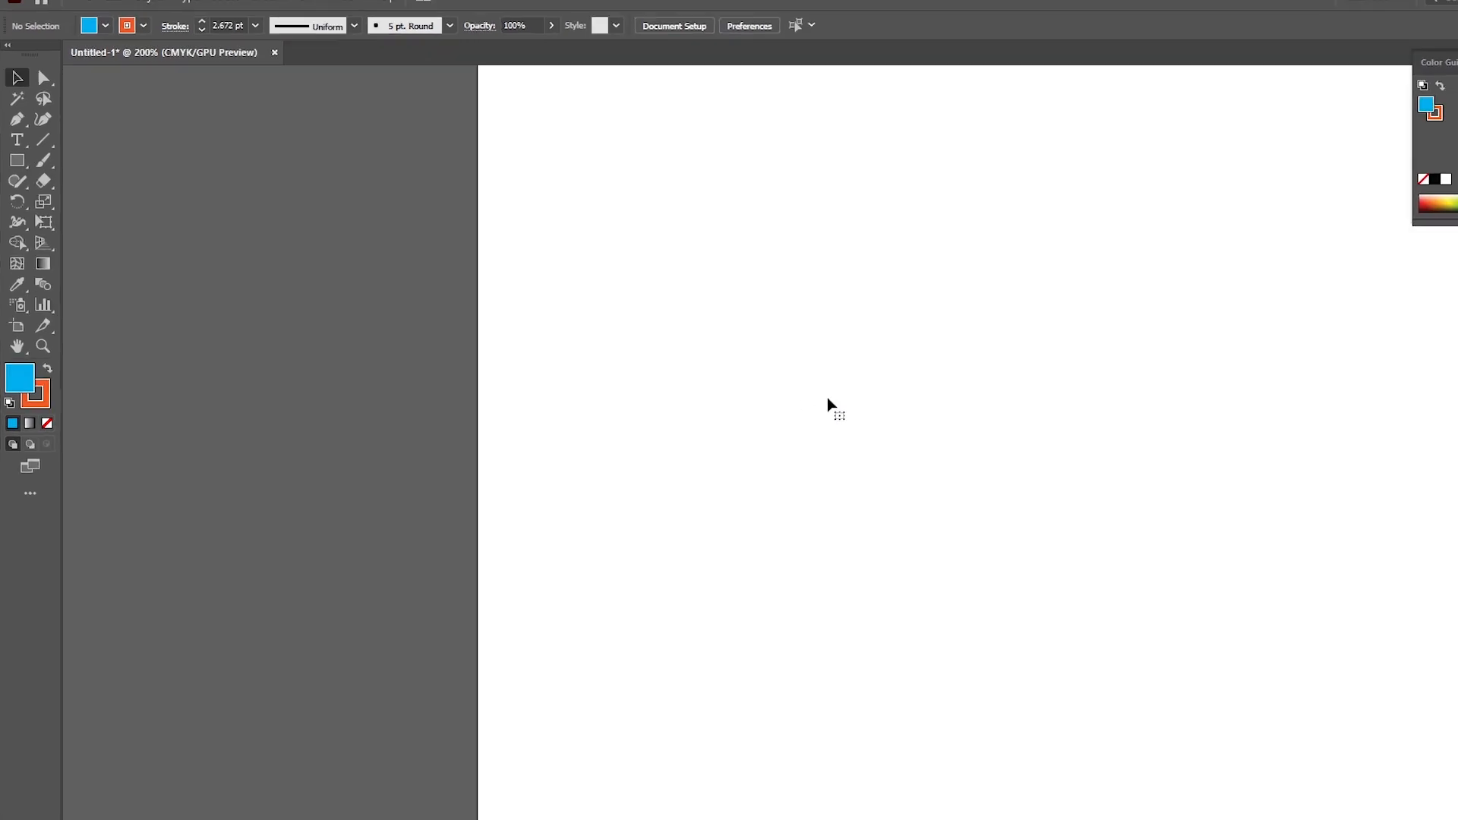
Set the type size to 12 pt and draw a rectangular area type frame across the artboard
click(27, 160)
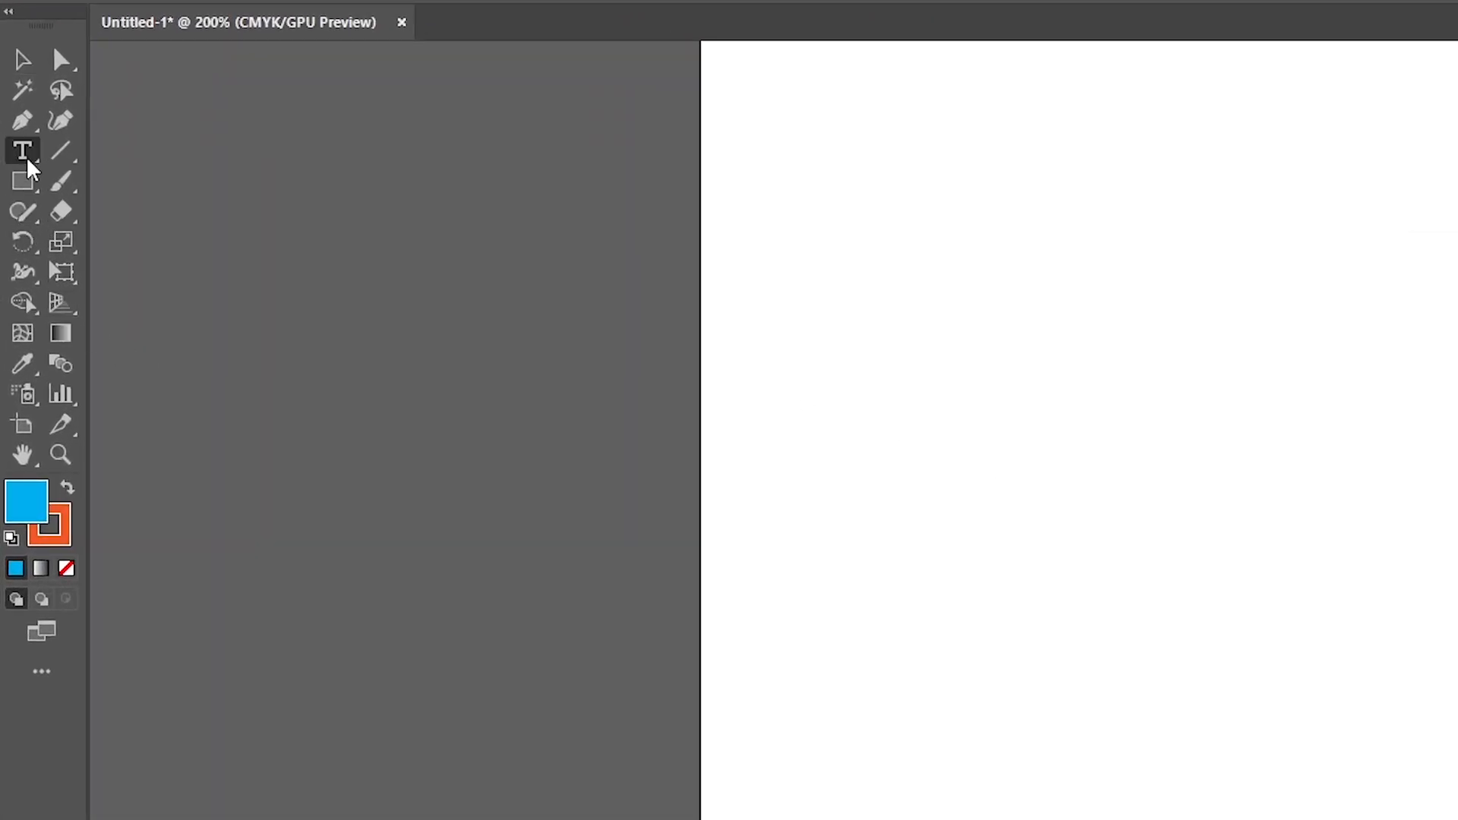
click(858, 36)
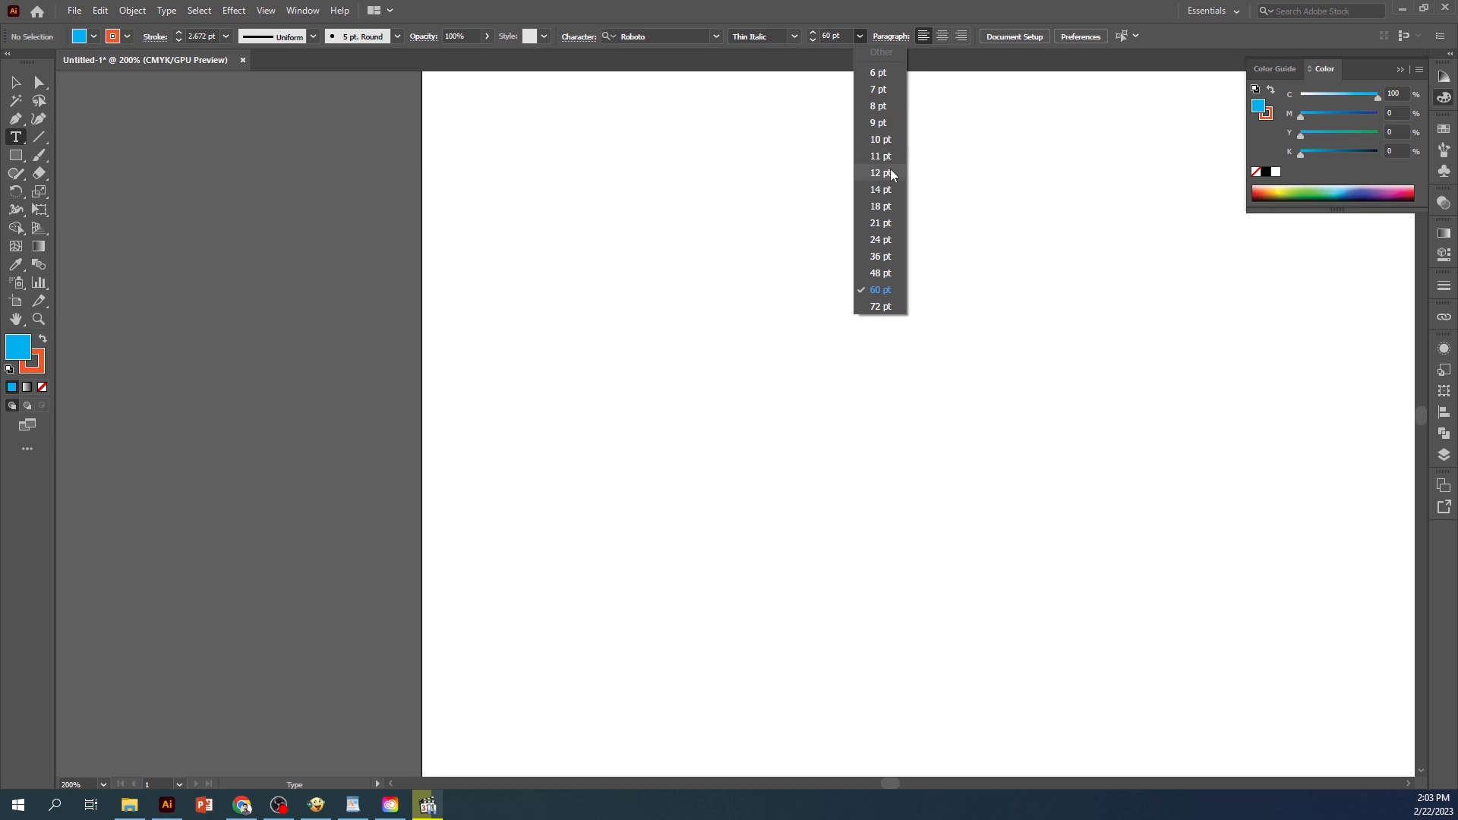
click(890, 174)
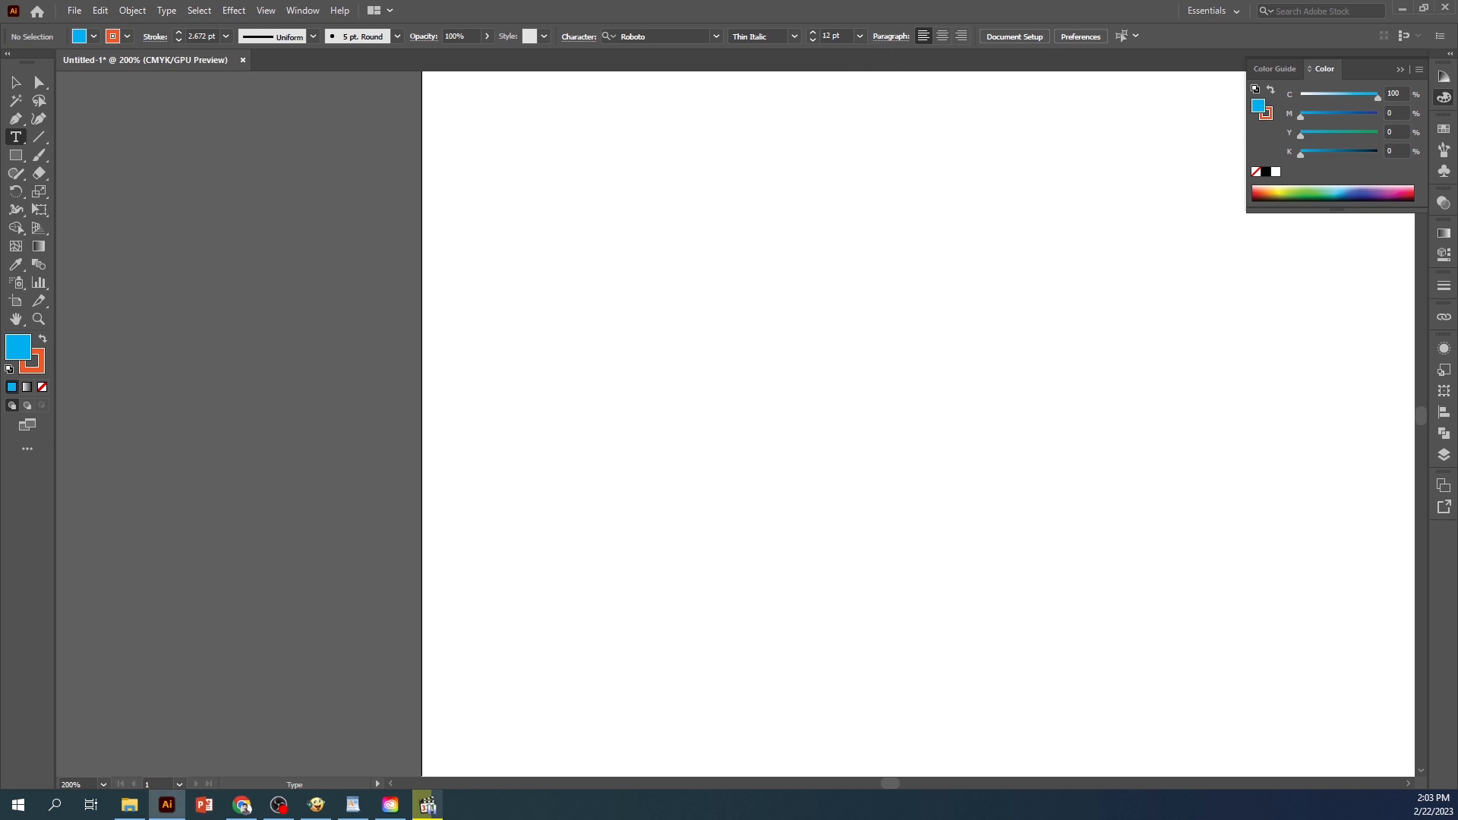
drag(612, 224, 1280, 612)
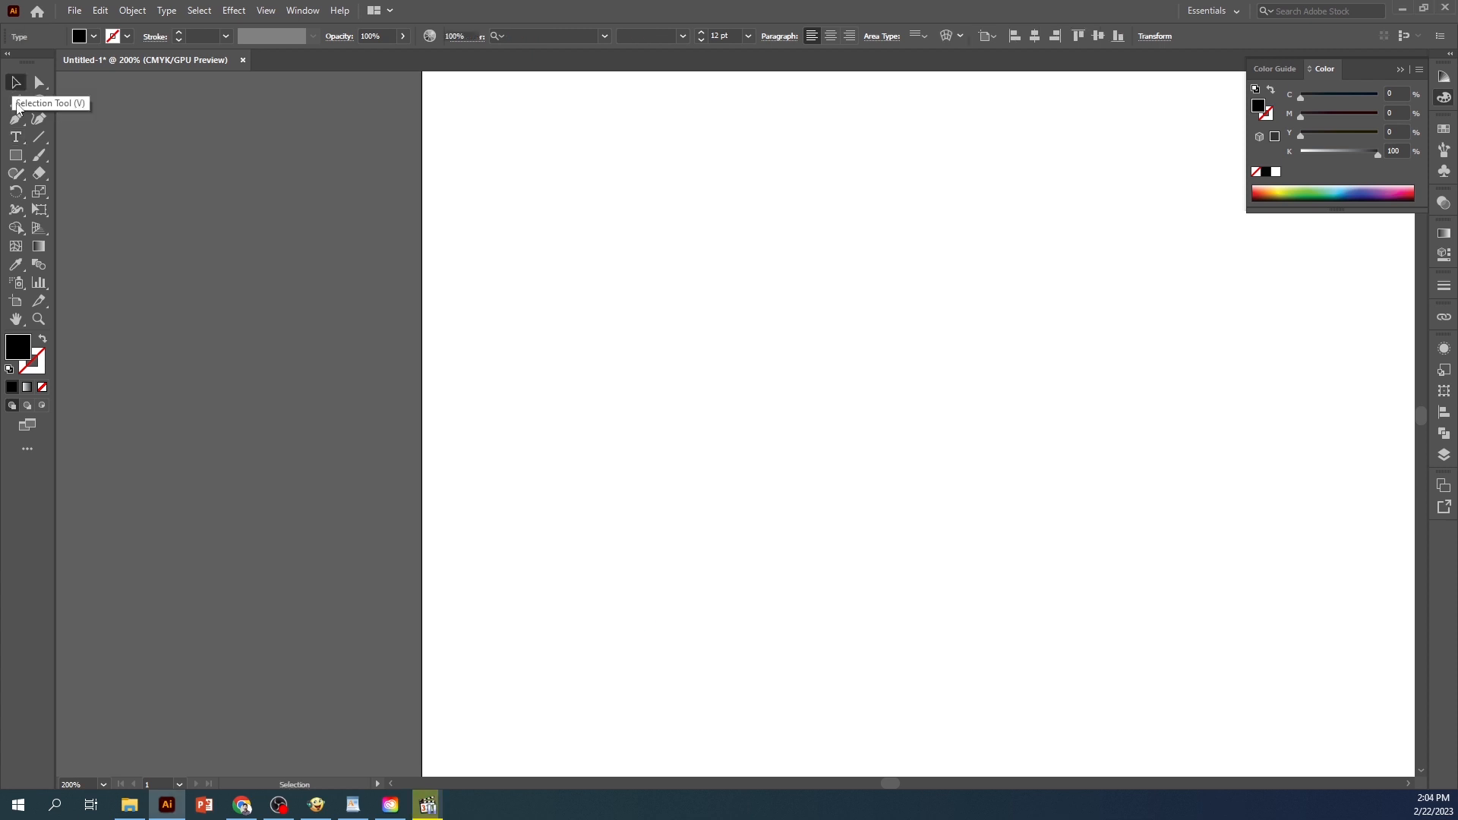
Create a point text object in Poplar Std Black with the placeholder text Lorem ipsum
click(16, 137)
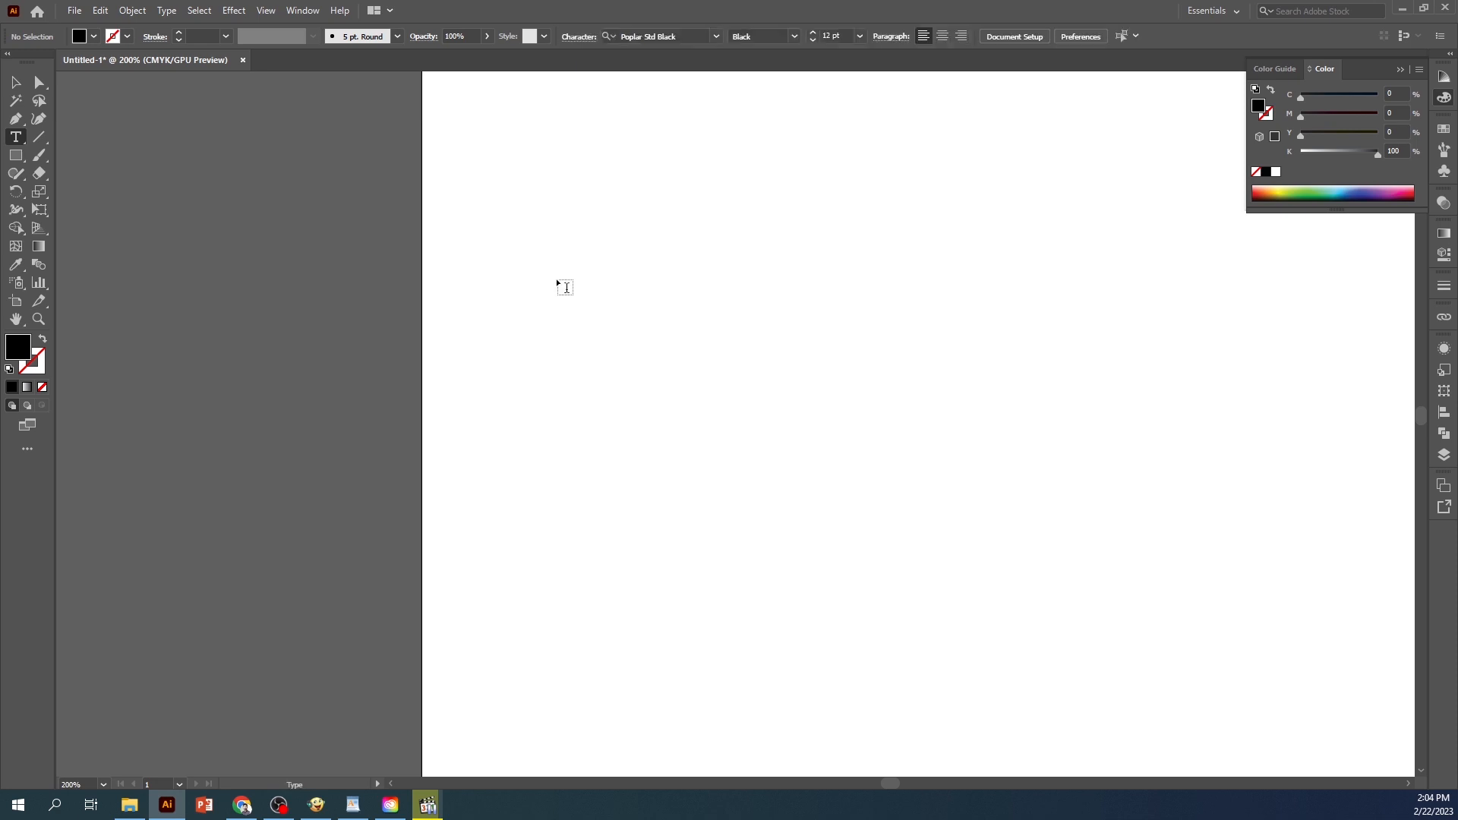
click(558, 281)
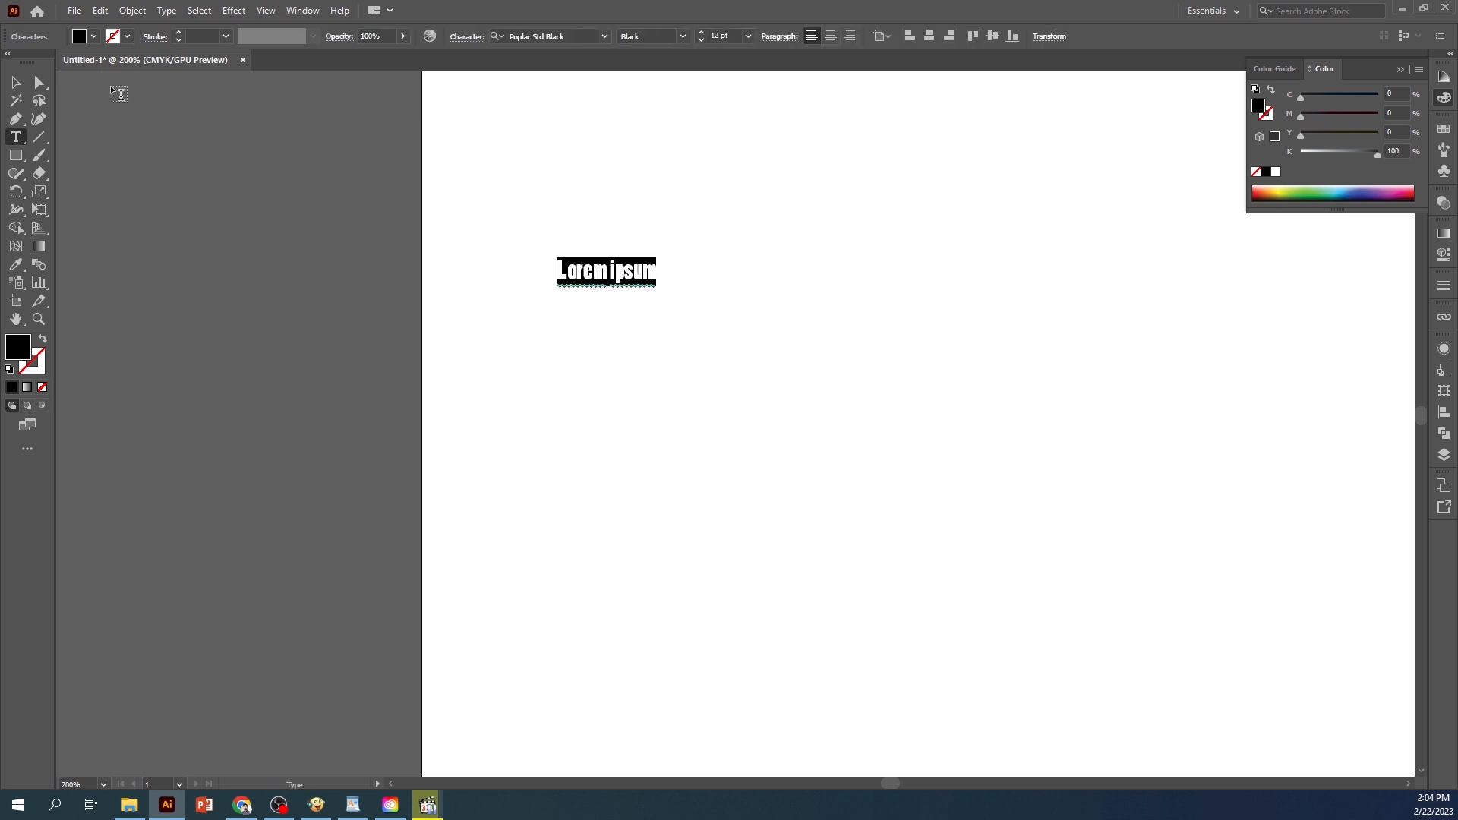
click(16, 82)
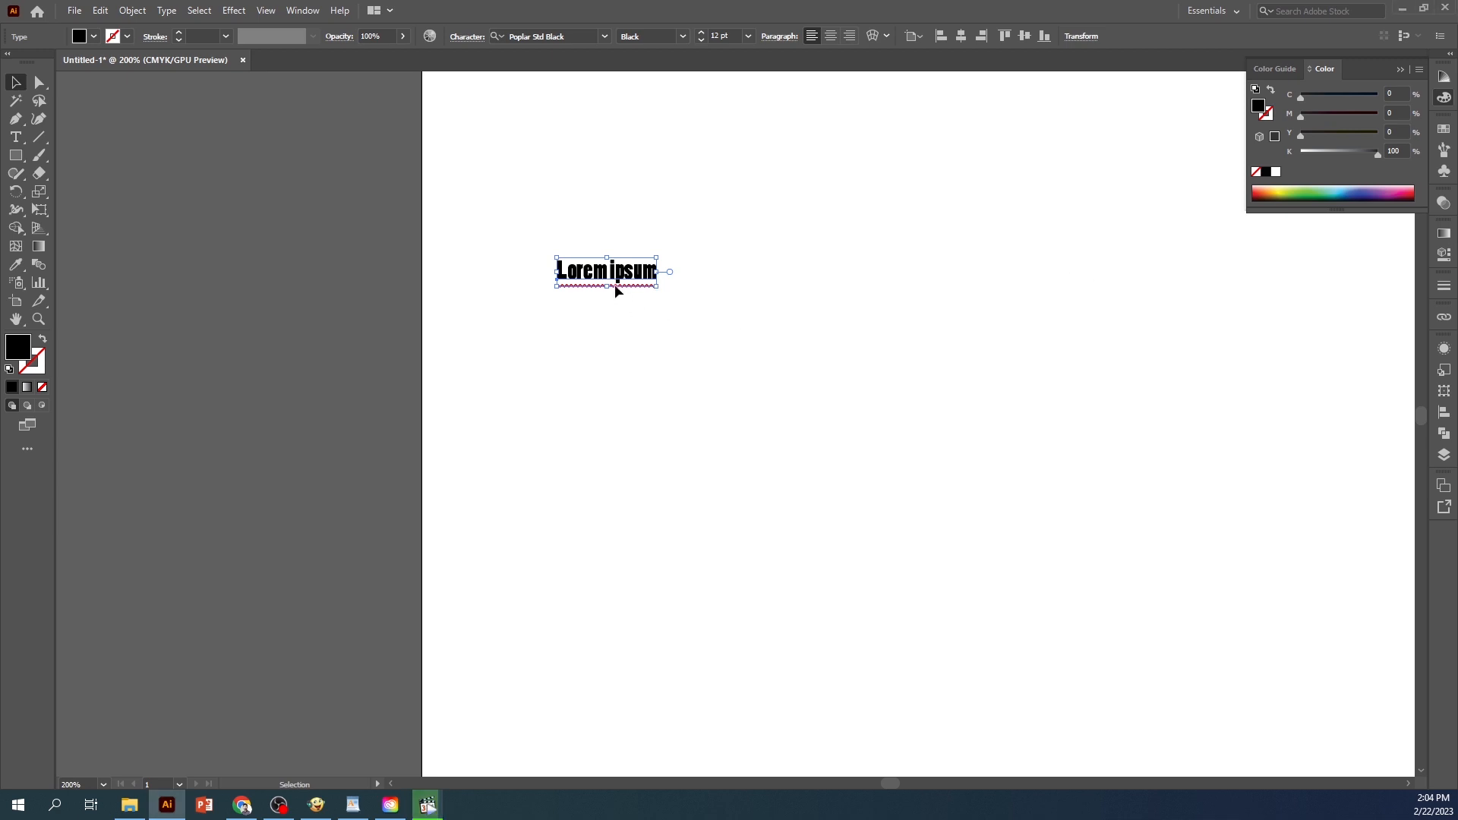
Convert the Lorem ipsum text to outlines
scroll(617, 275, up, 3)
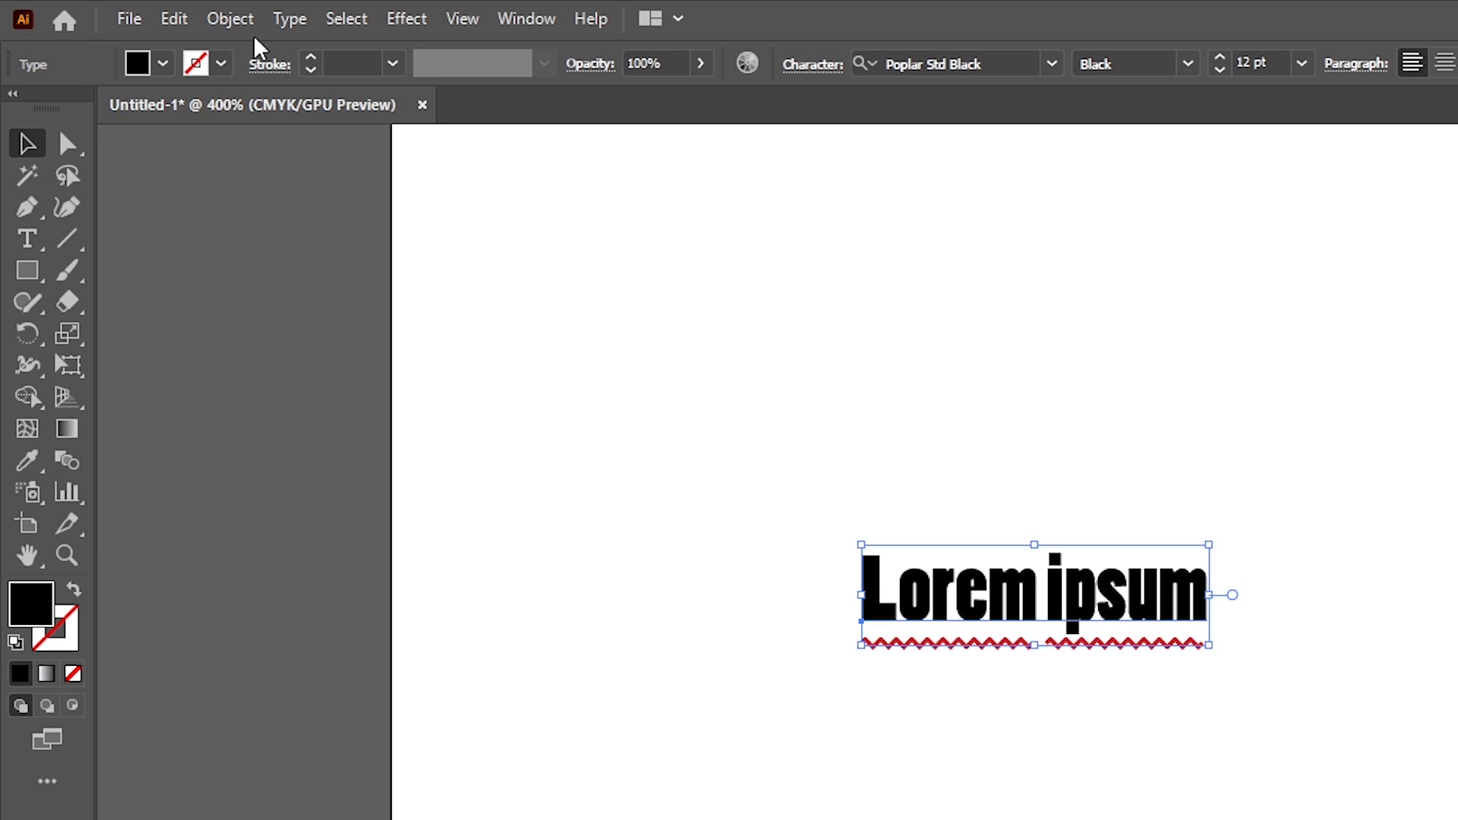
key(ctrl+shift+o)
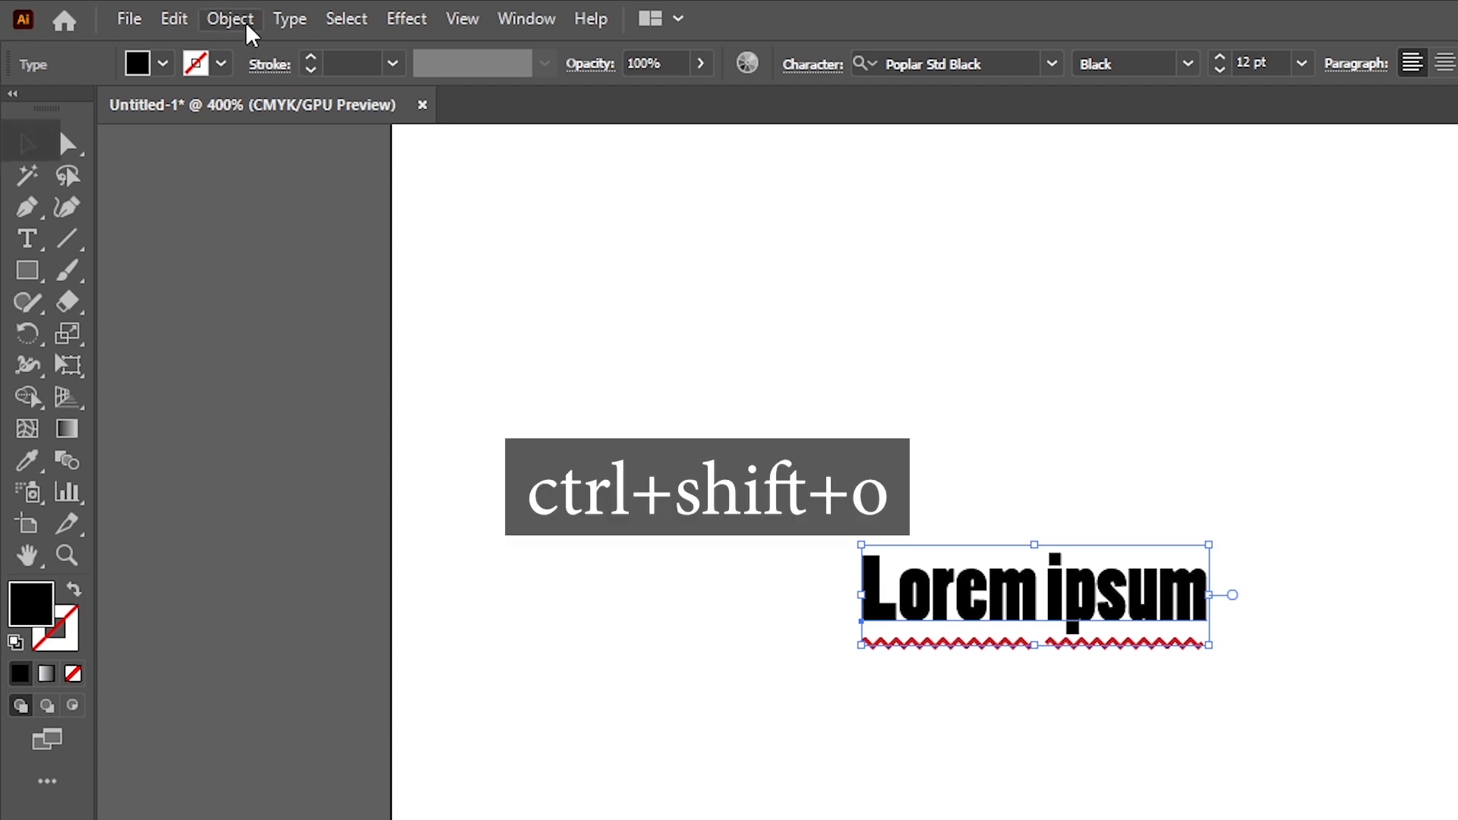
click(287, 20)
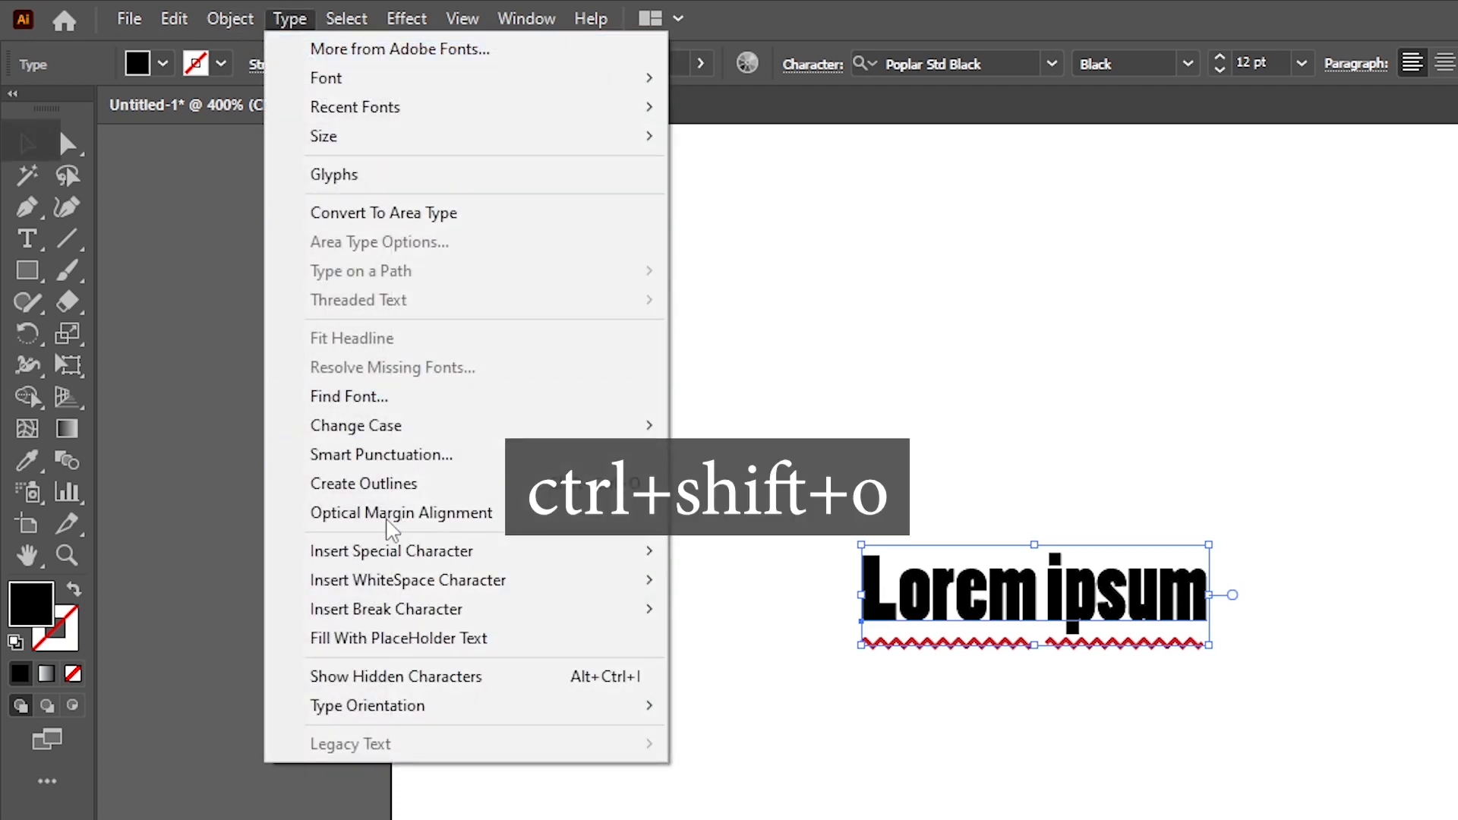
click(442, 483)
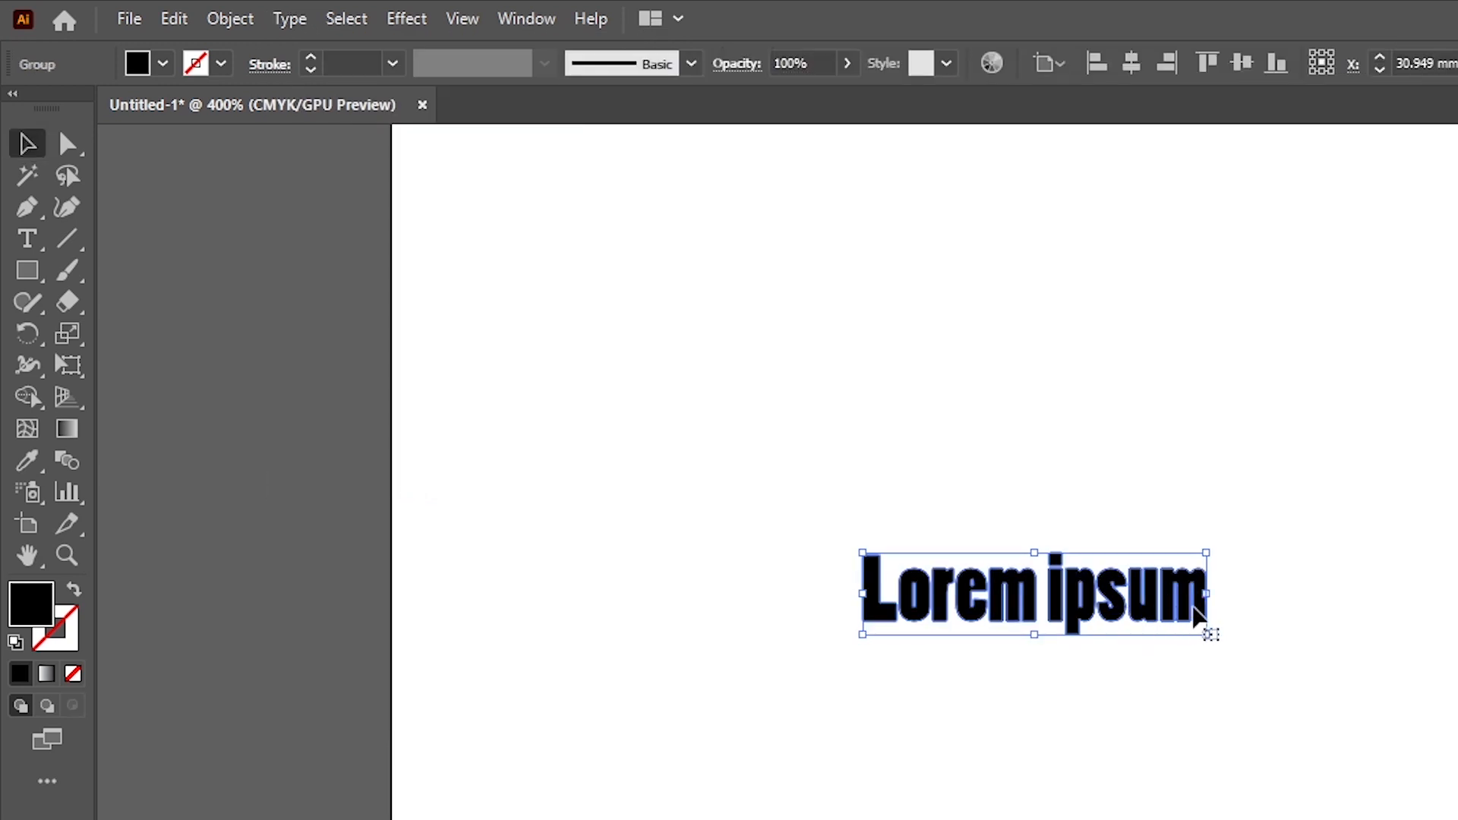
Scale the outlined Lorem ipsum group to about 32 by 13 mm, then stretch it wider
click(1233, 540)
click(1158, 600)
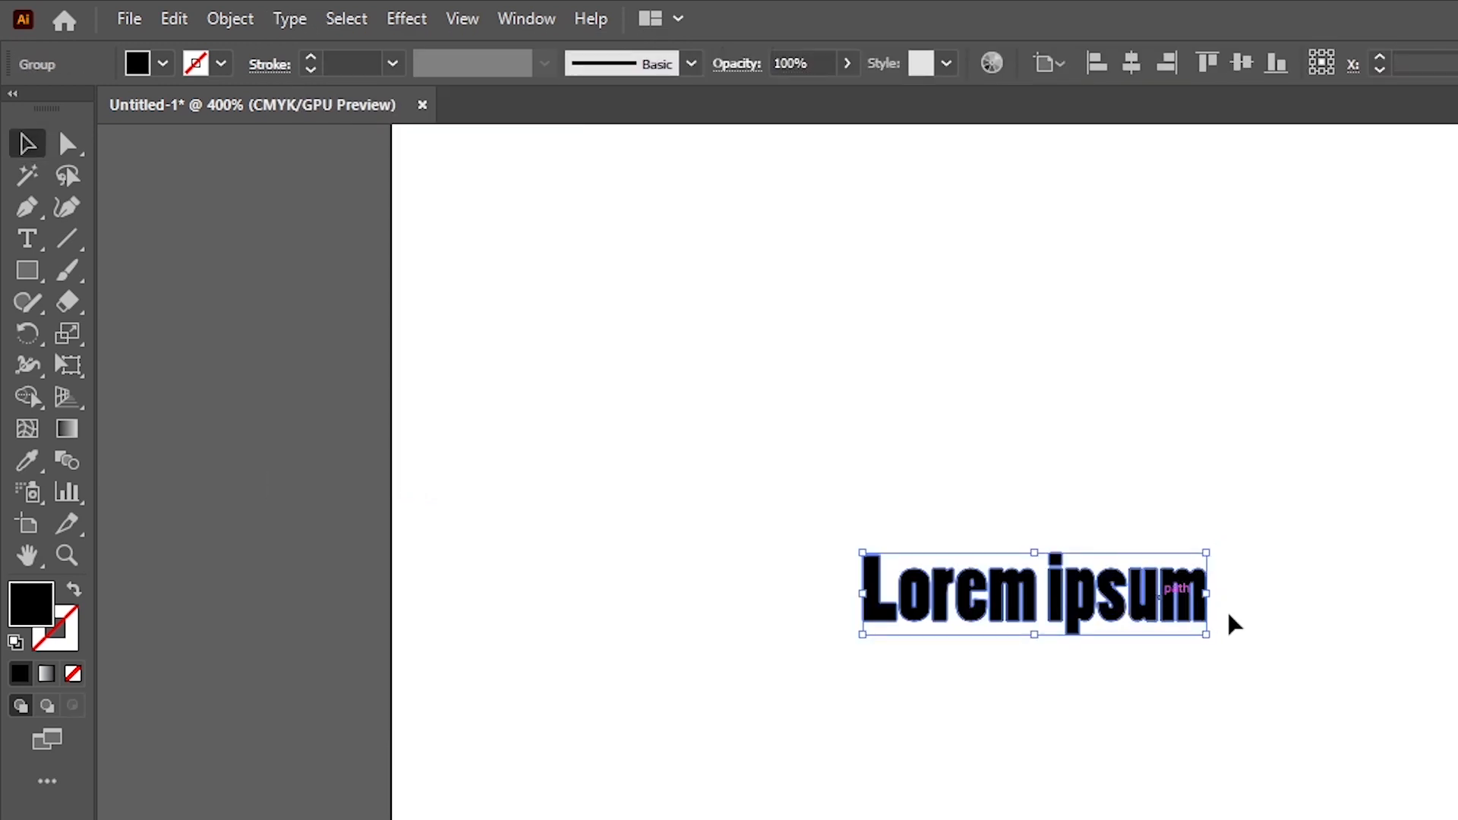
drag(1209, 638, 1457, 819)
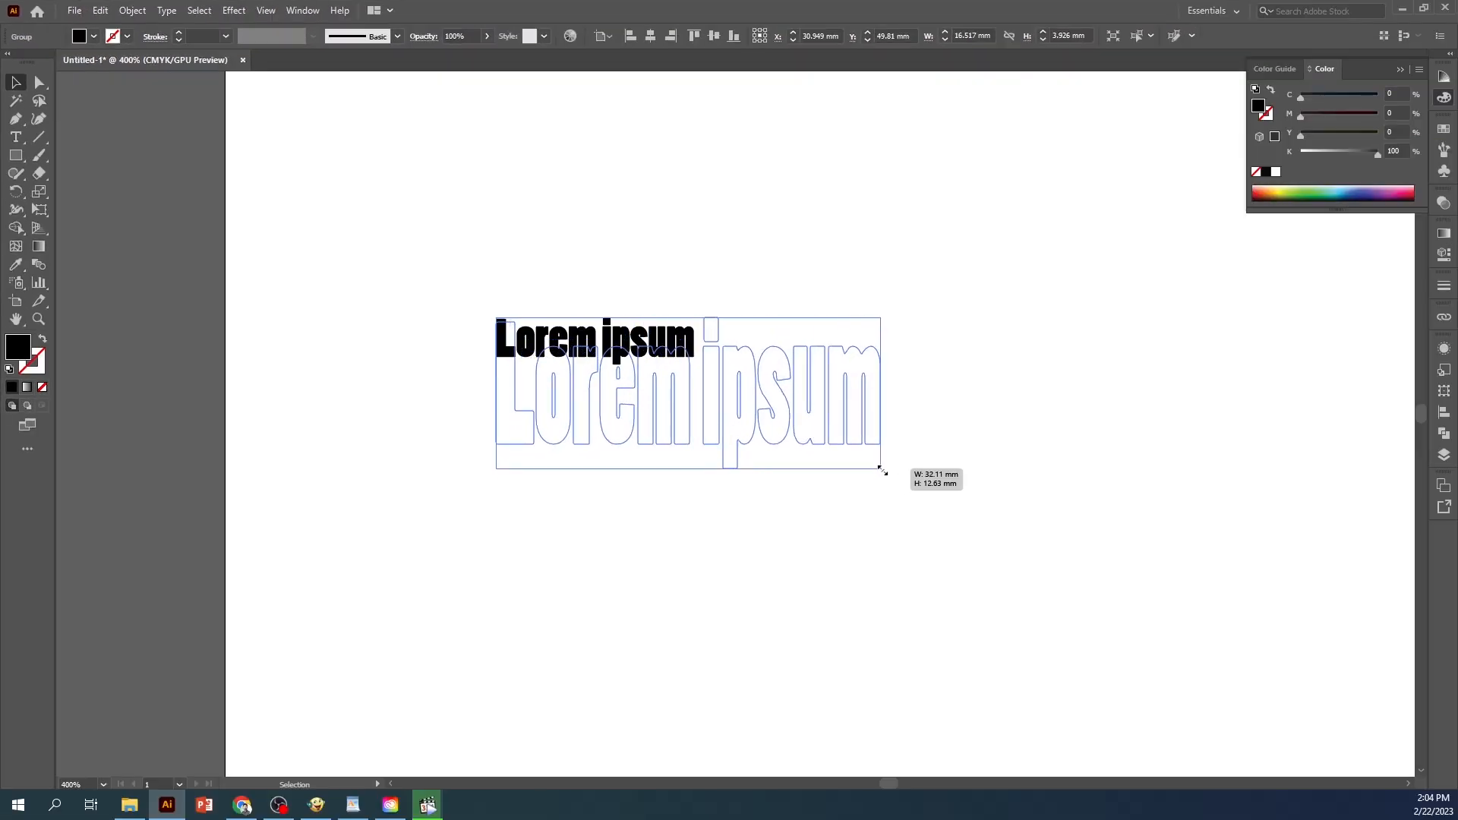
drag(881, 472, 880, 470)
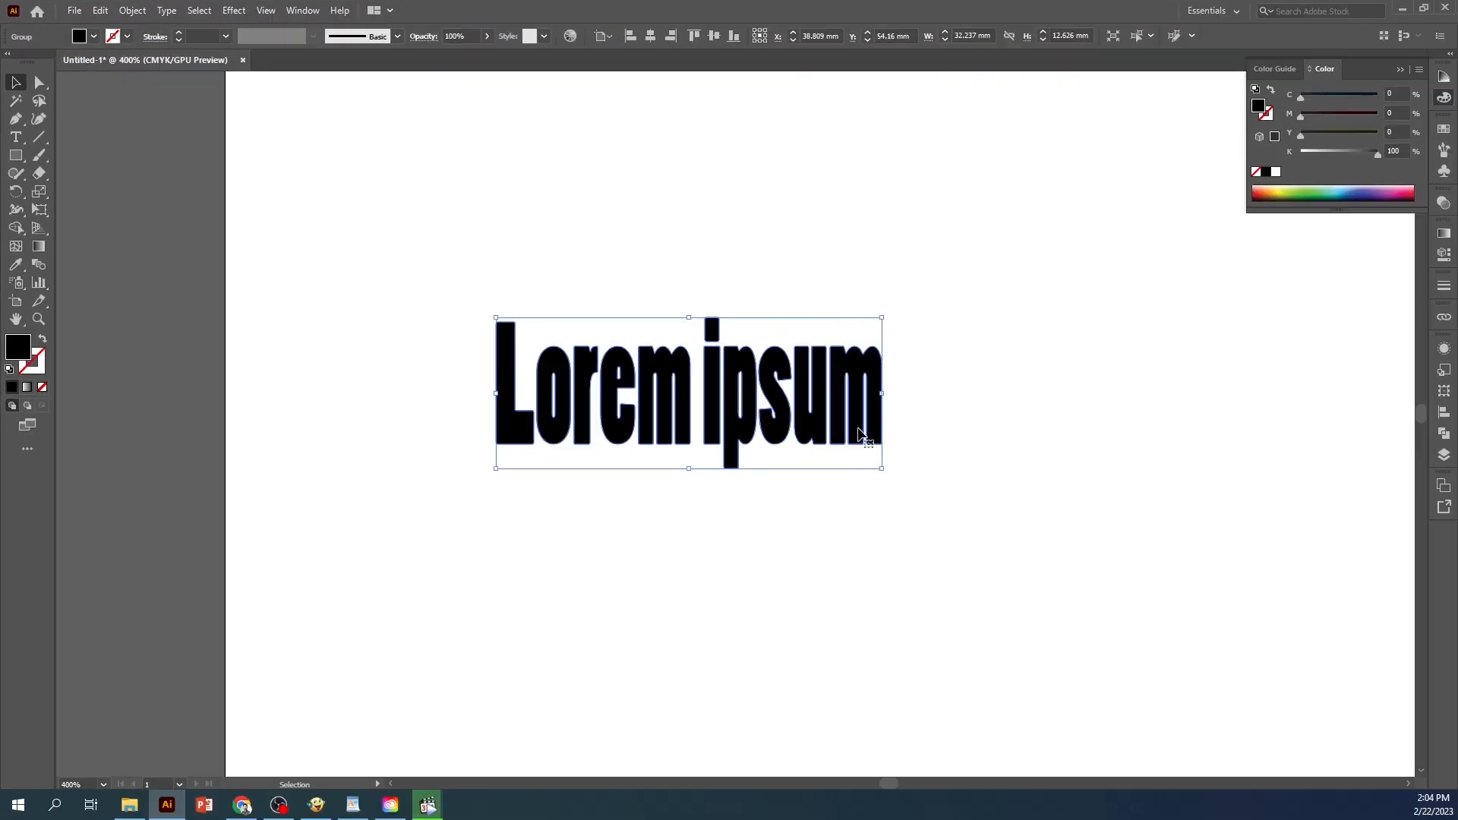
drag(883, 393, 958, 378)
click(1301, 416)
Reshape the anchor points so the L's stem slants up to the right and the p's descender extends down to the left
key(a)
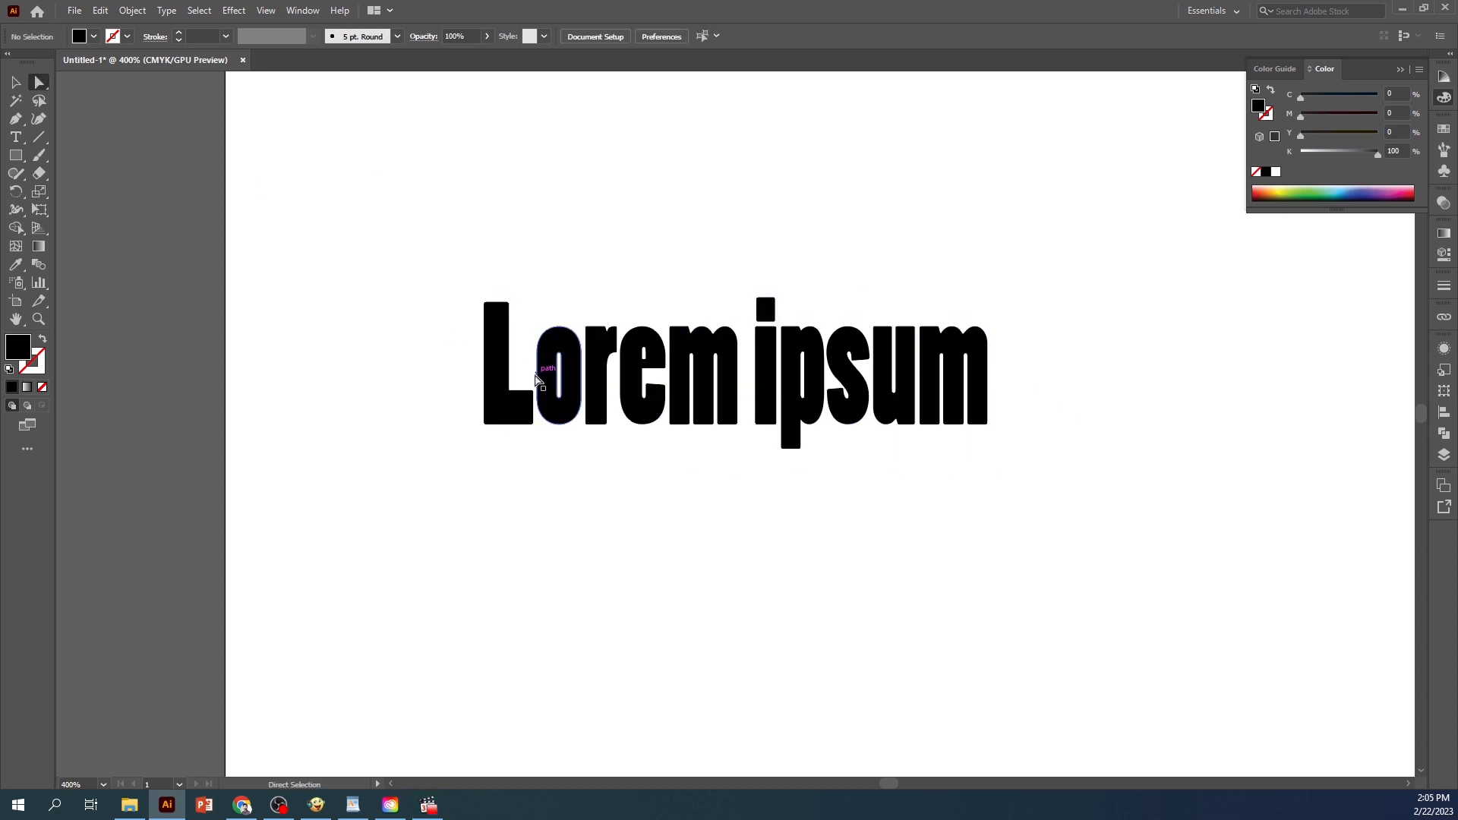
scroll(534, 376, up, 4)
drag(429, 253, 578, 150)
drag(950, 469, 887, 516)
drag(929, 486, 894, 598)
click(863, 253)
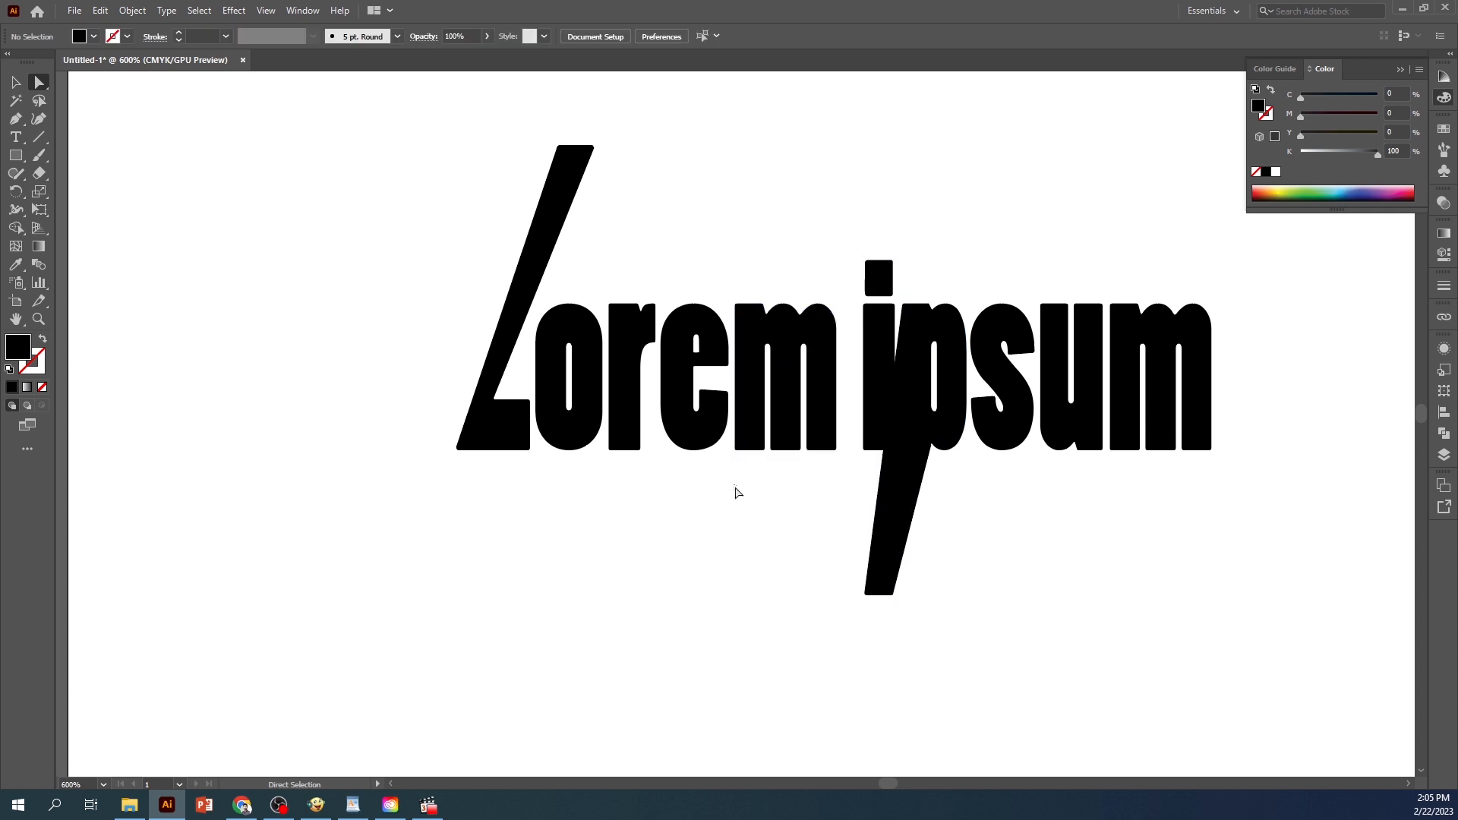
Stretch the legs of both letters m downward with a slight slant and select the upper right points of the u
click(799, 449)
drag(817, 563, 817, 563)
drag(1210, 459, 1110, 492)
drag(1210, 449, 1245, 586)
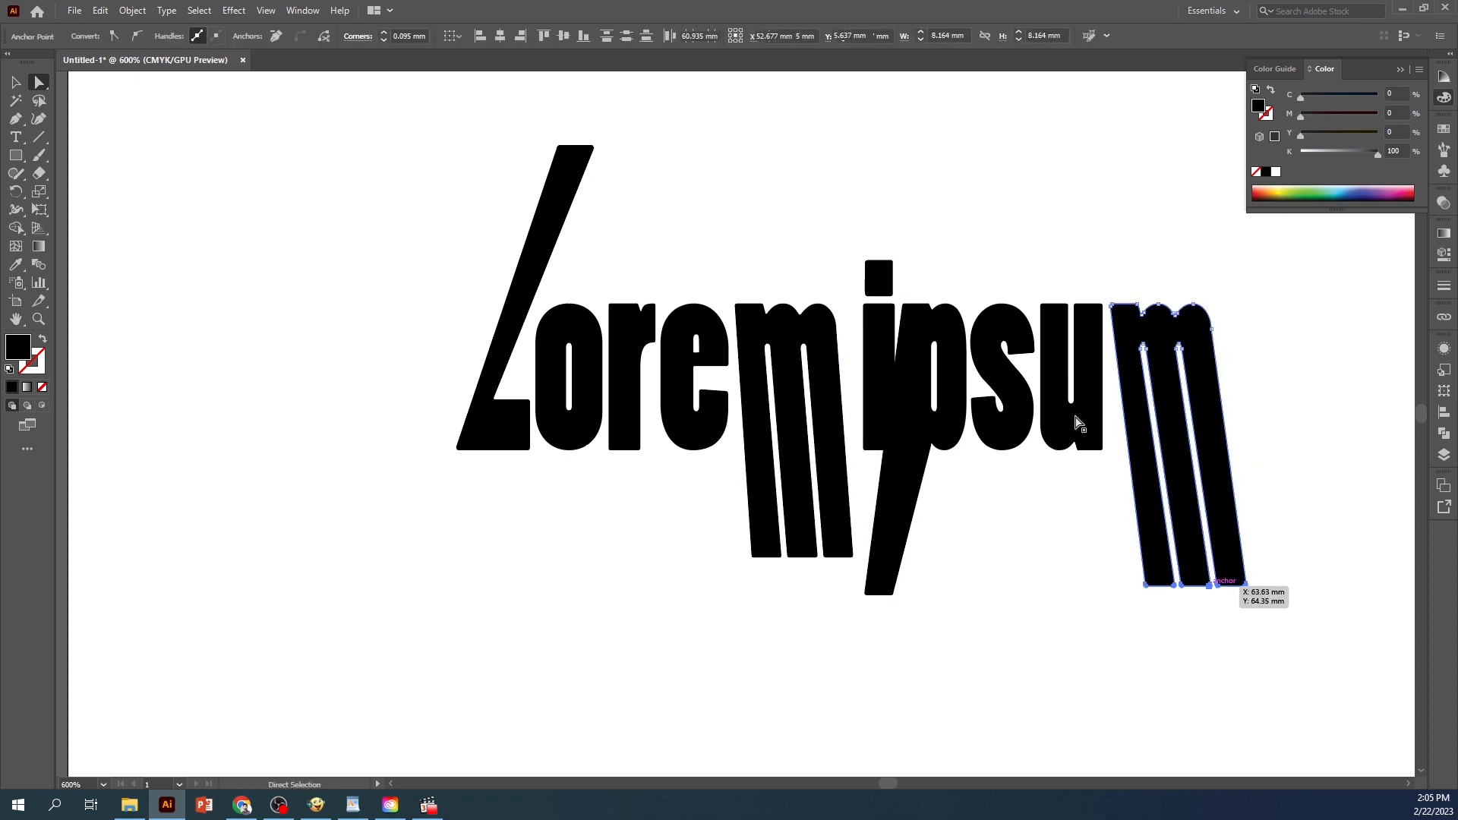
drag(1107, 292, 1048, 312)
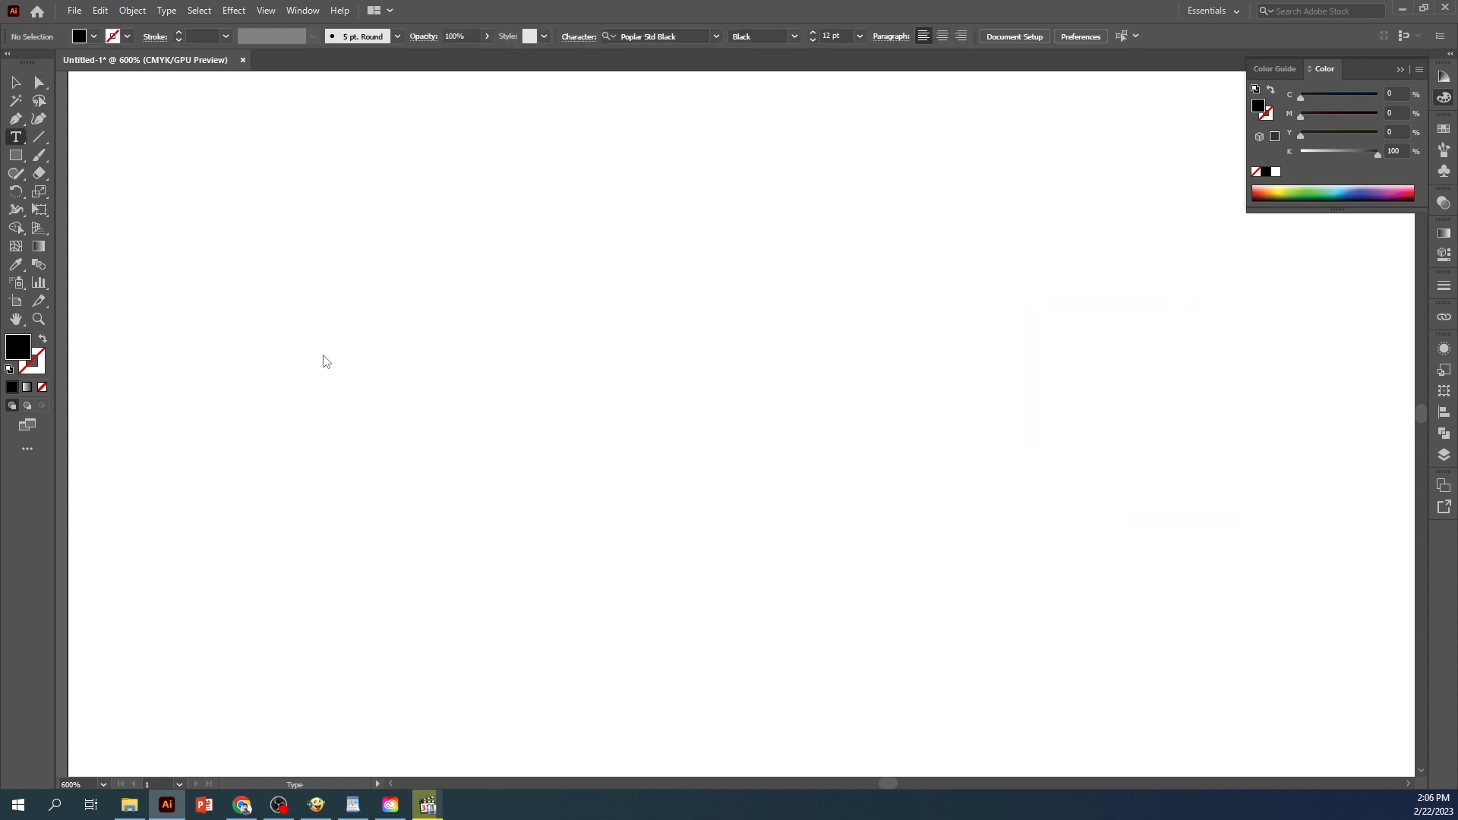
Create a point text object reading MY FIRST TEXT and select it as a whole object
click(329, 371)
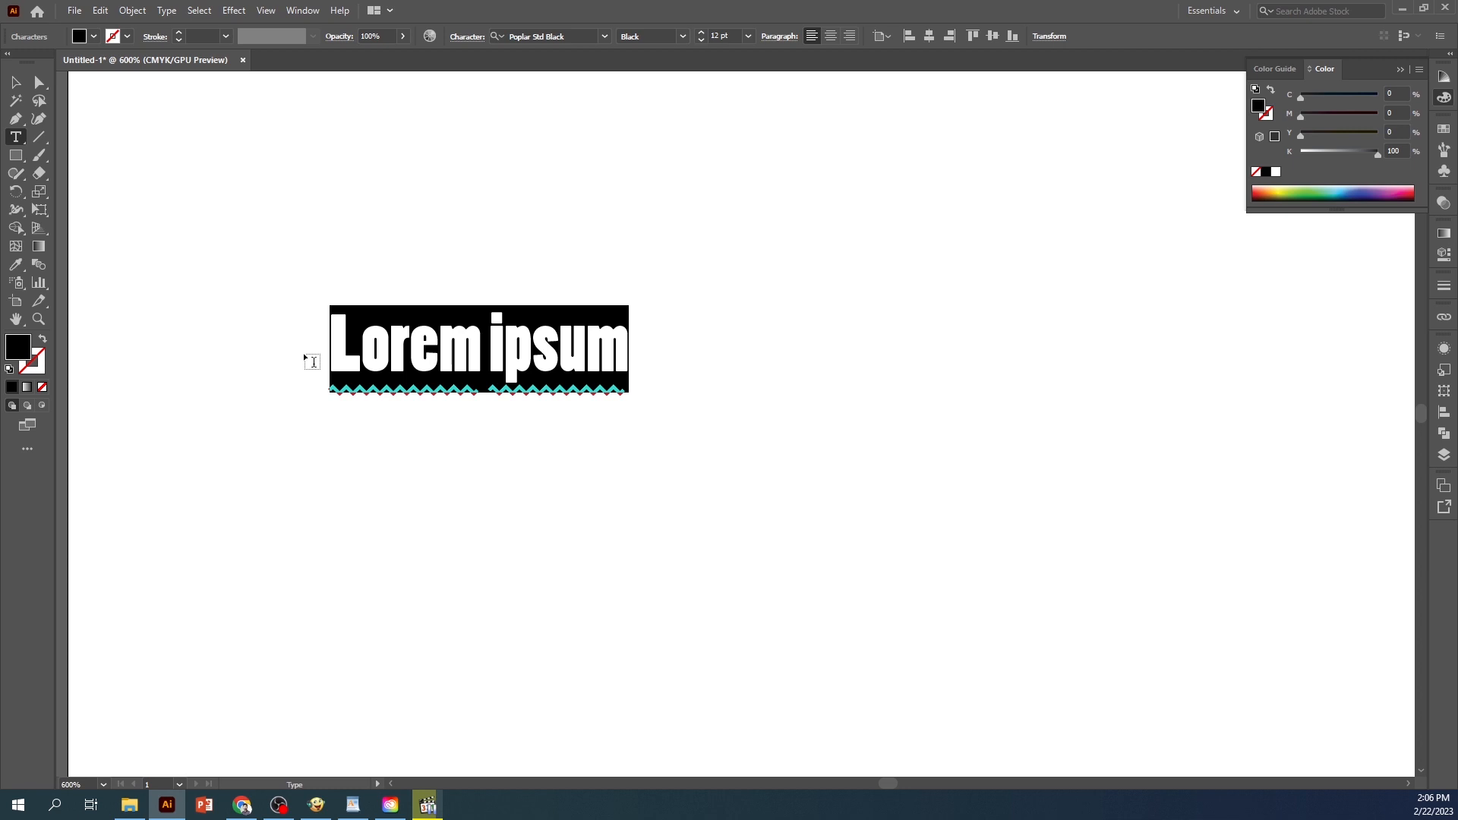
text(MY T)
key(BackSpace)
text(FIRST TEXT)
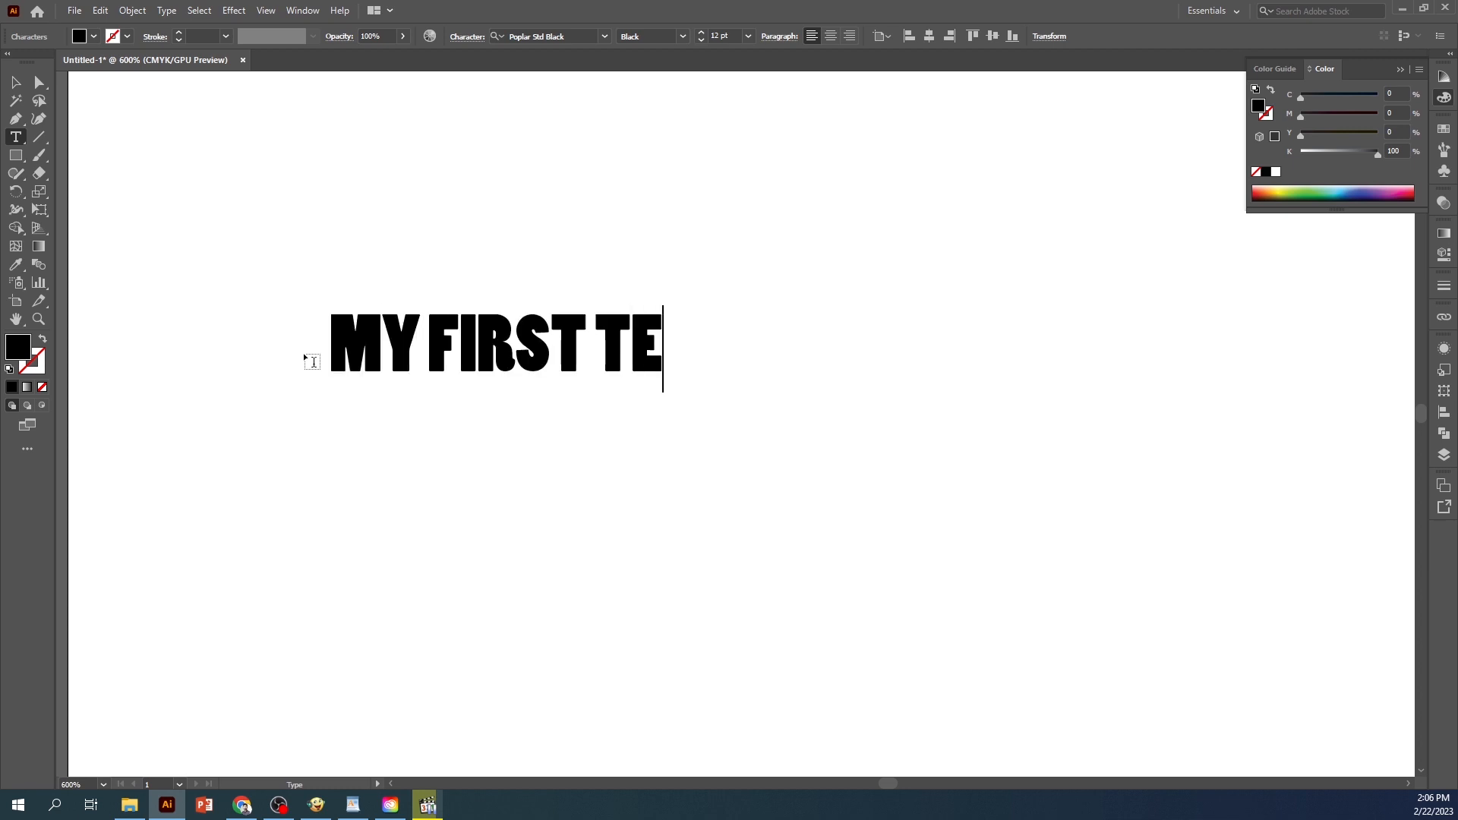
click(15, 82)
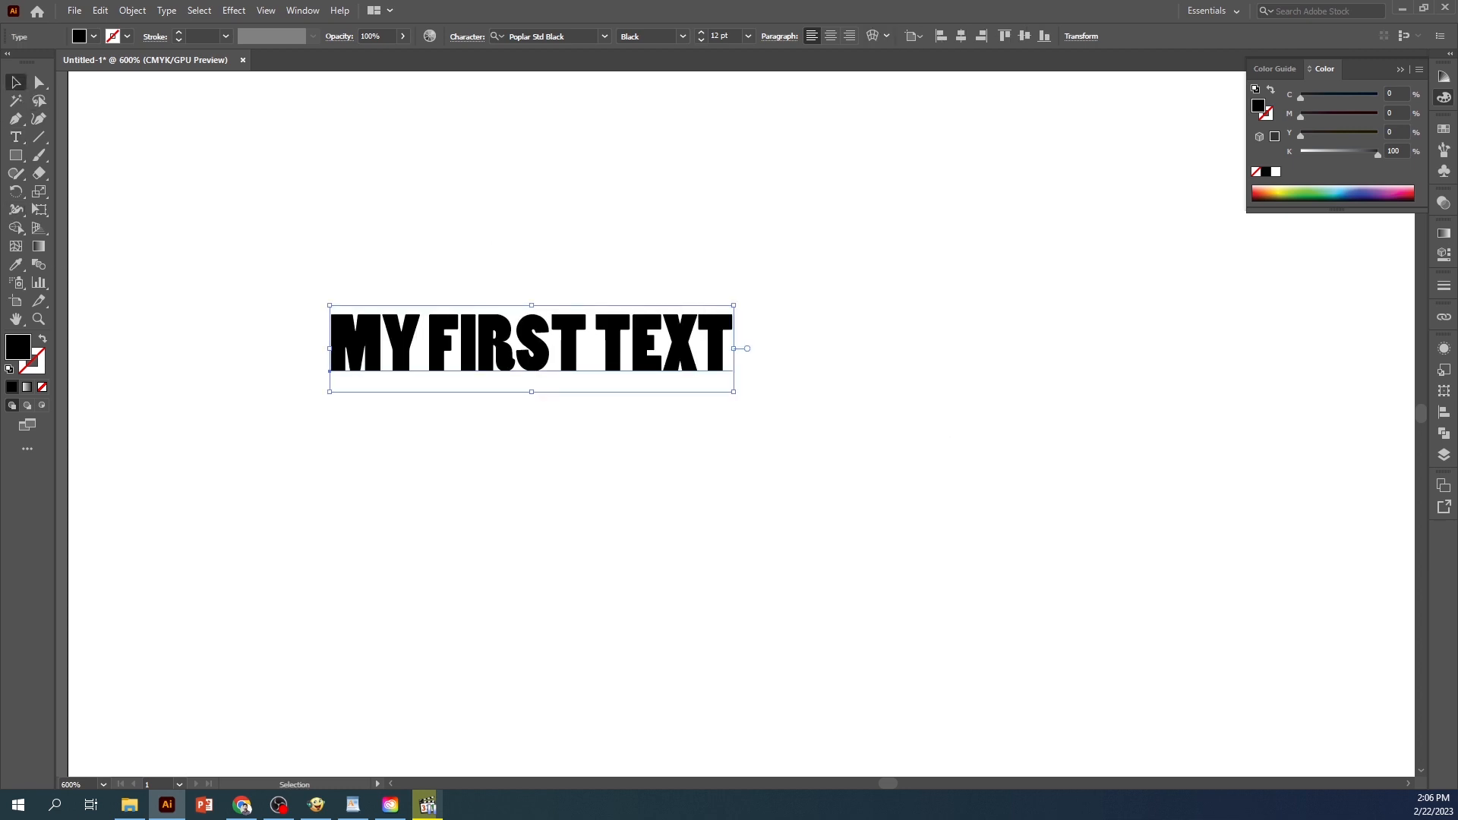
Add a new dark red fill to the MY FIRST TEXT object's appearance
click(1444, 348)
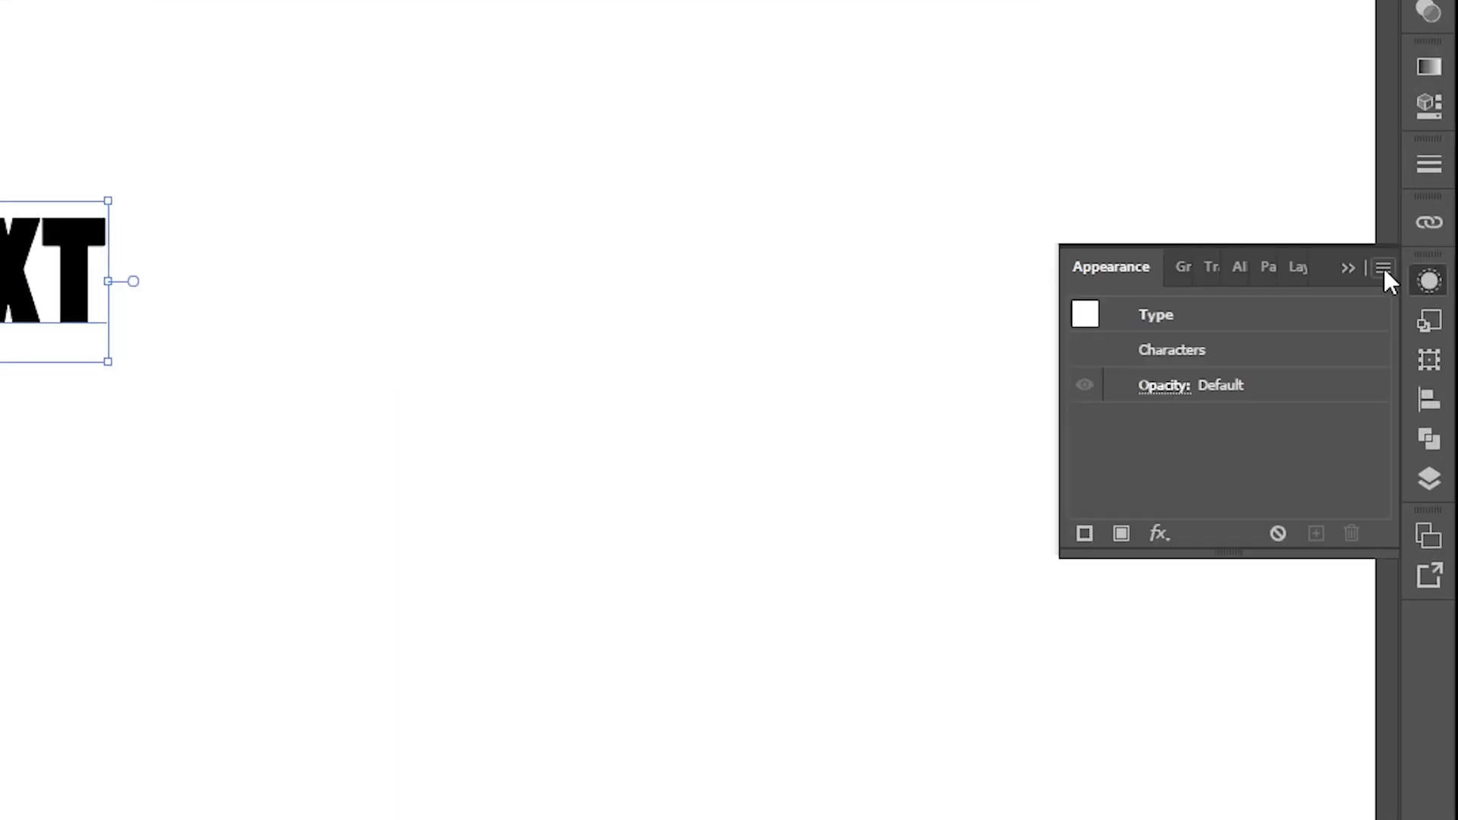
click(1383, 267)
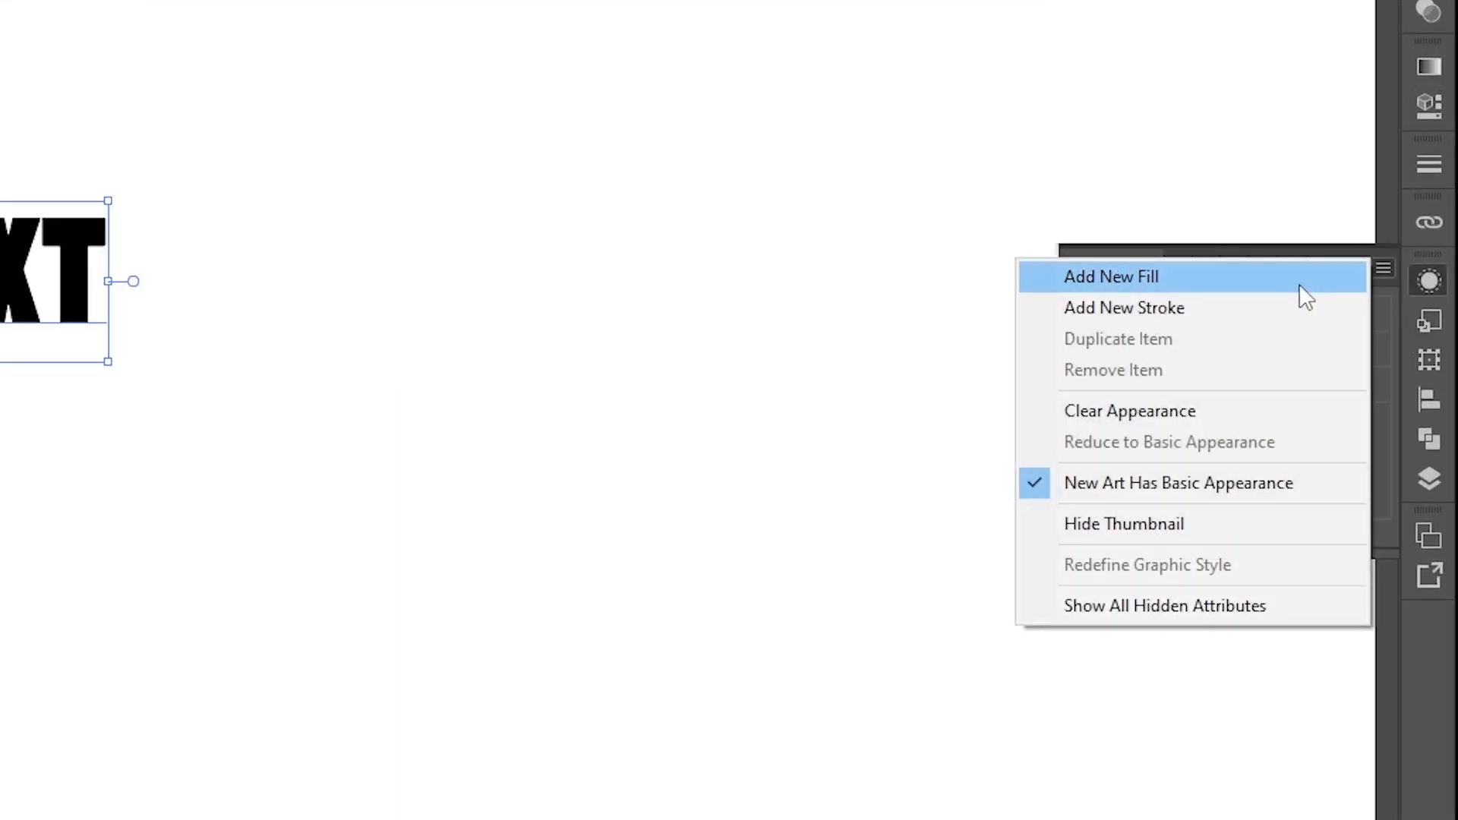
click(1284, 279)
click(1198, 427)
click(1136, 466)
click(1293, 369)
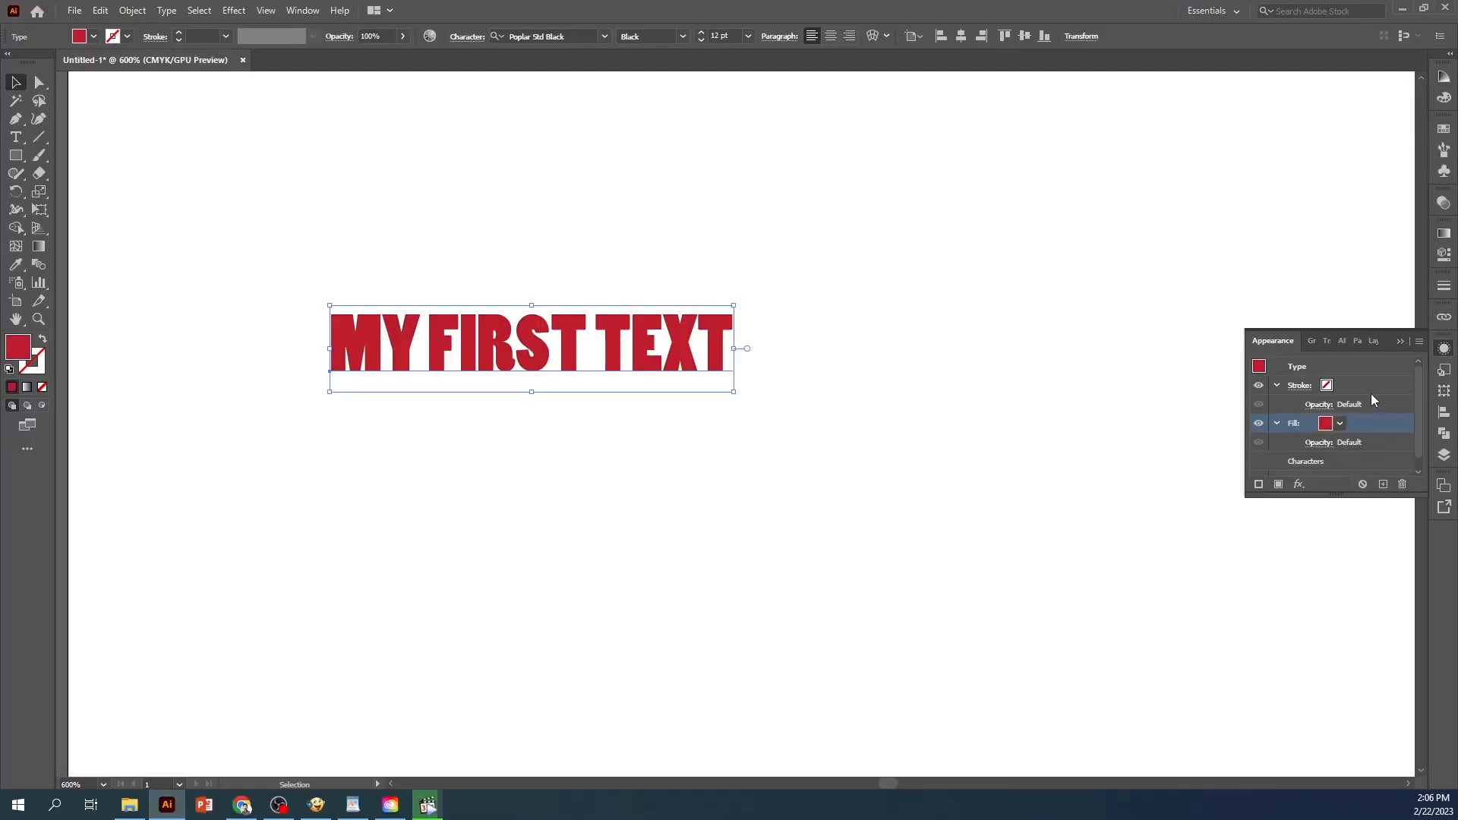
Add a new orange 1 pt stroke to the text and place it beneath Characters in the appearance stack
click(1419, 341)
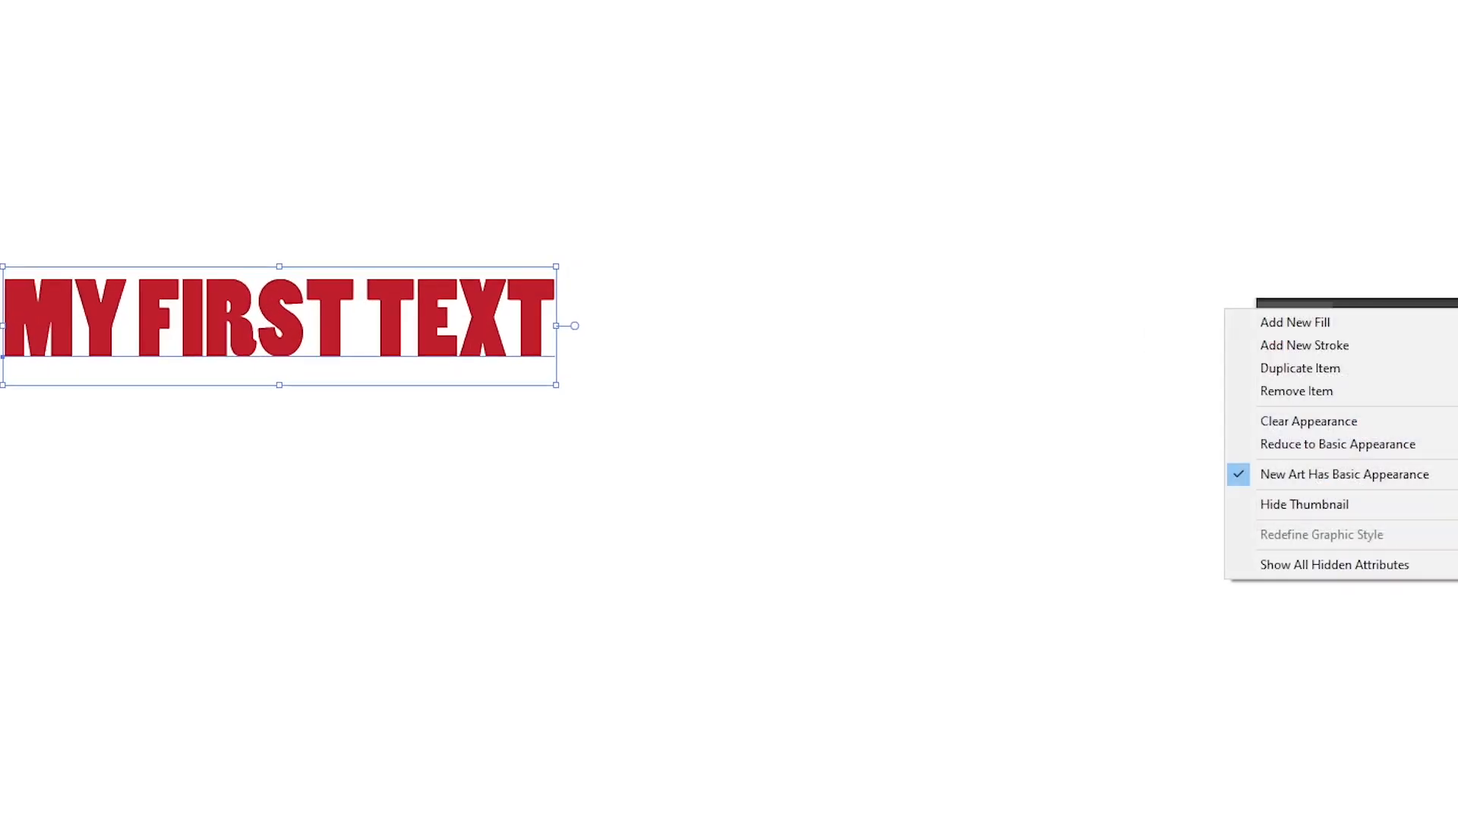
click(1359, 345)
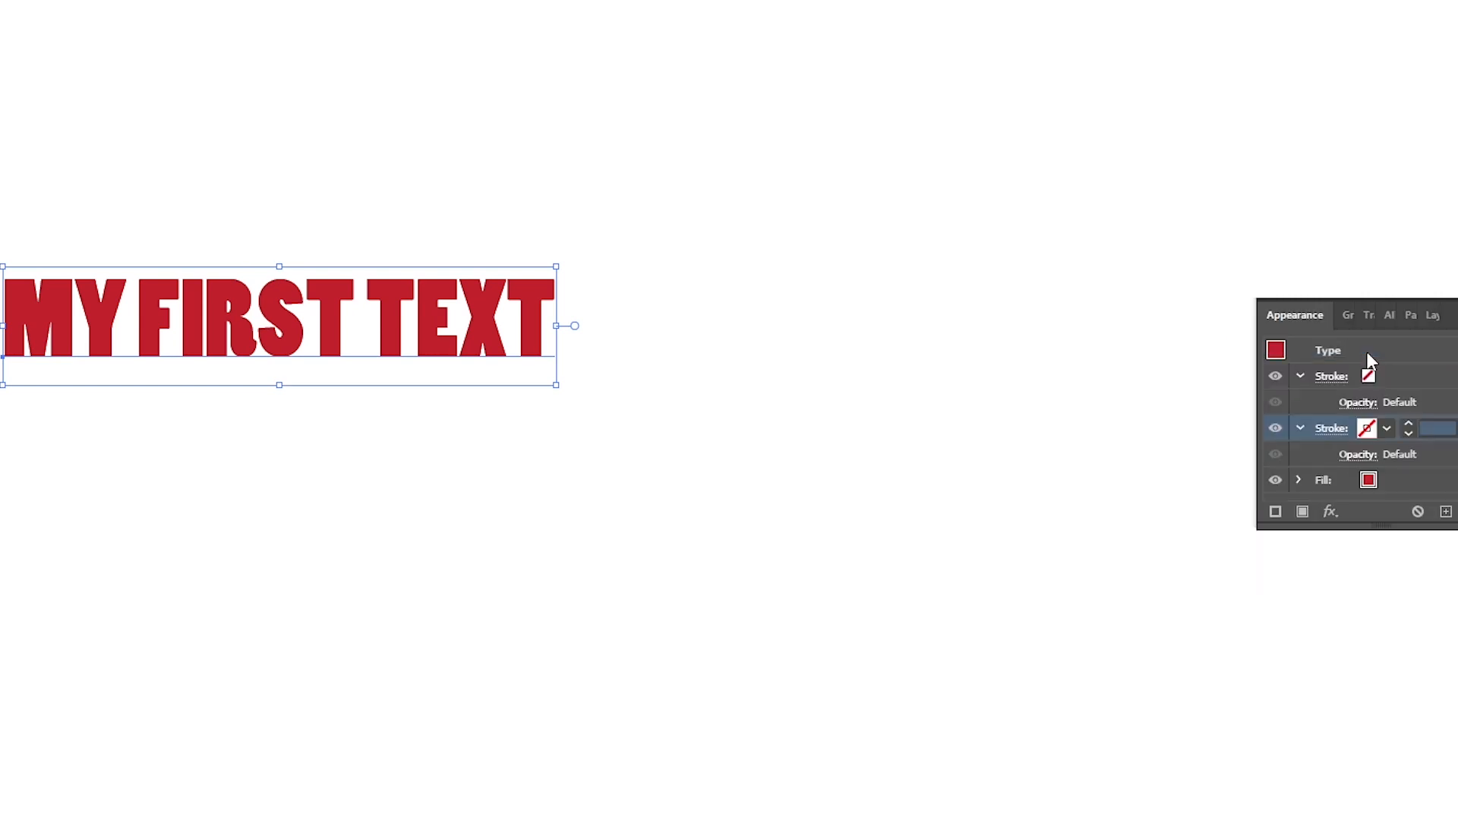
click(1388, 433)
click(1356, 471)
click(1281, 448)
mouse_move(1450, 428)
mouse_down()
mouse_move(1451, 498)
mouse_move(1445, 459)
mouse_move(1446, 480)
mouse_up()
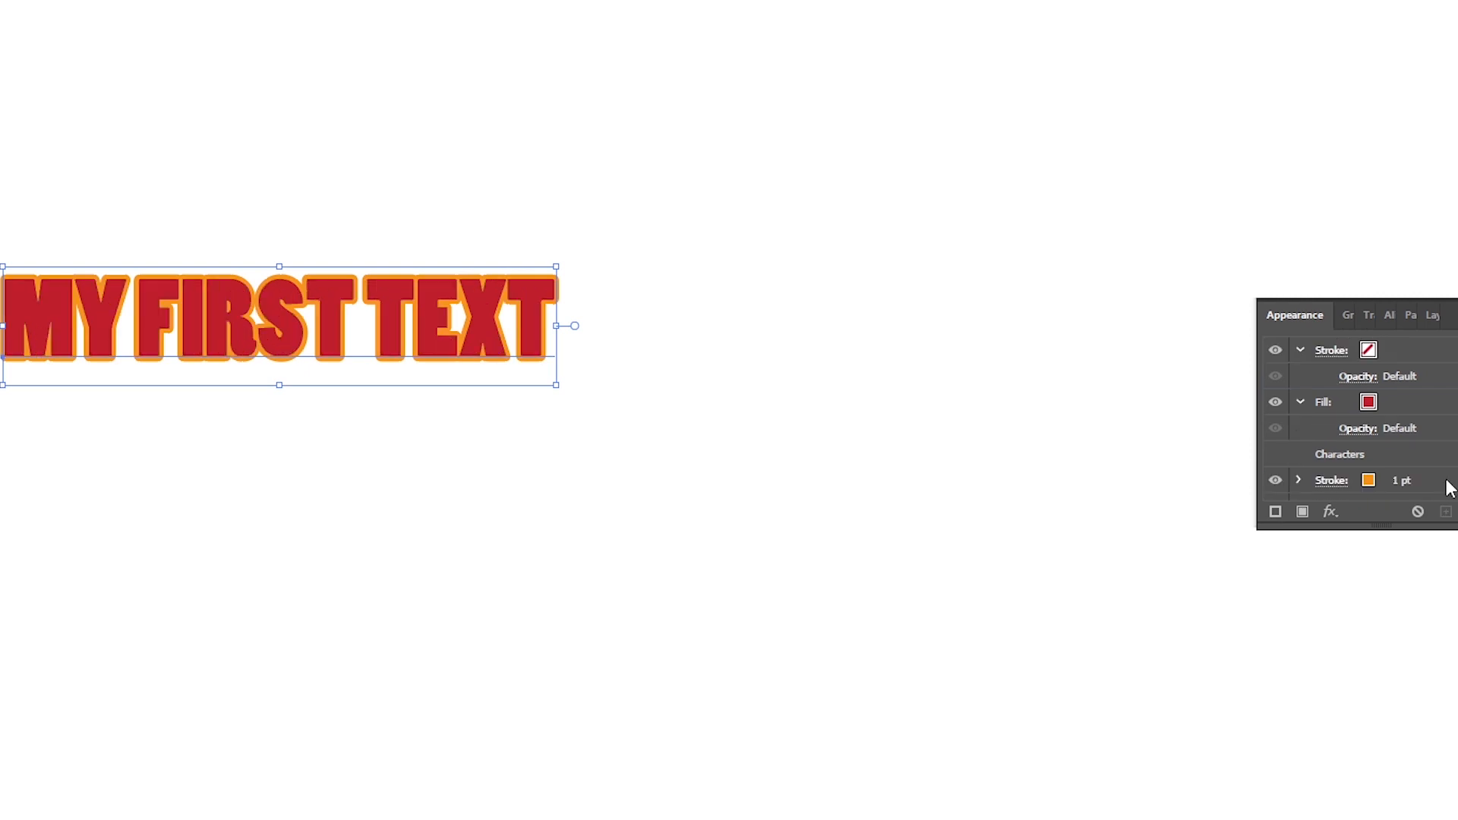
Add another stroke in black at 5 pt and place it beneath the orange stroke in the appearance stack
click(1455, 314)
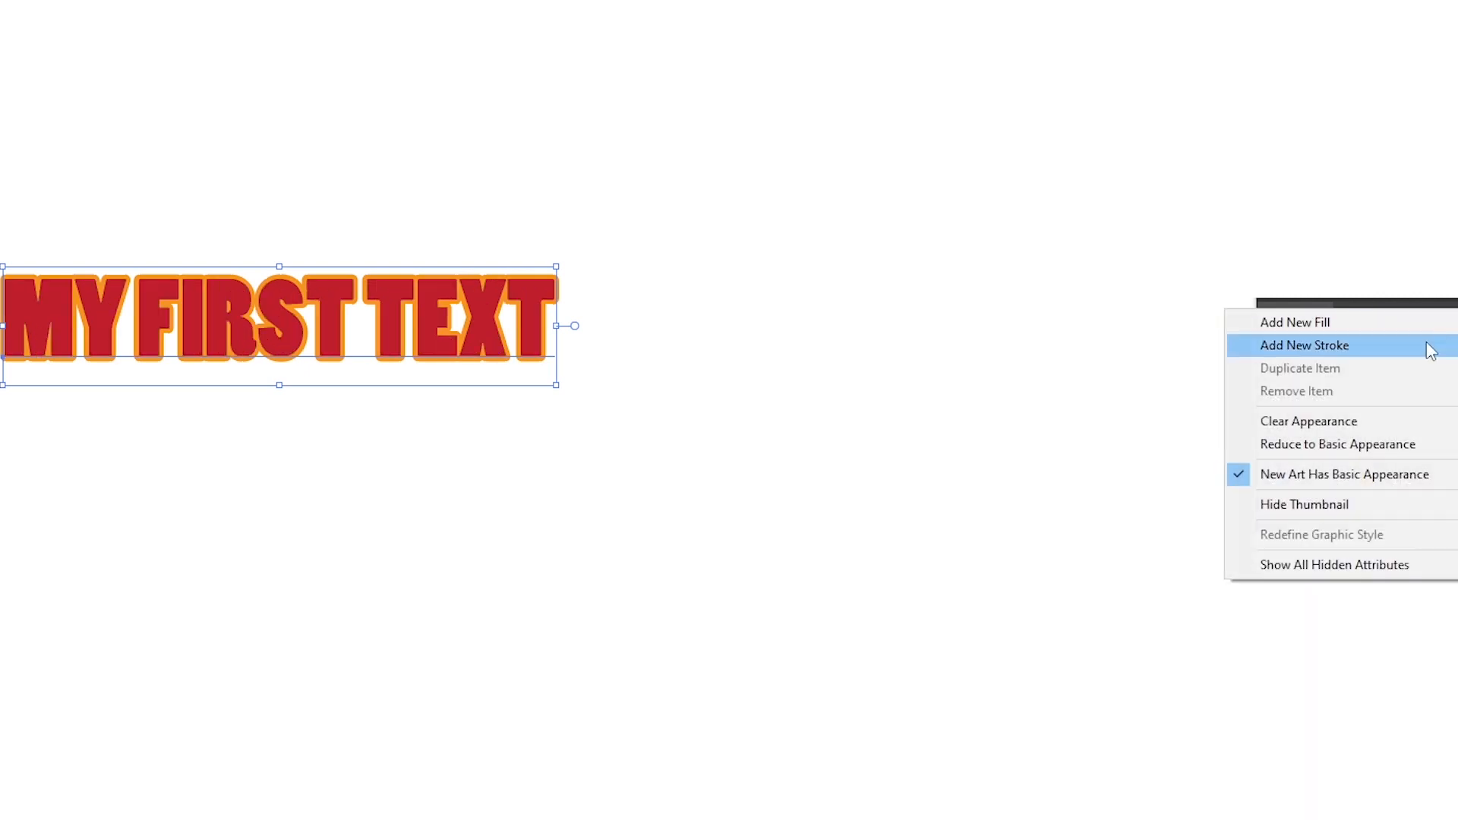
click(1430, 351)
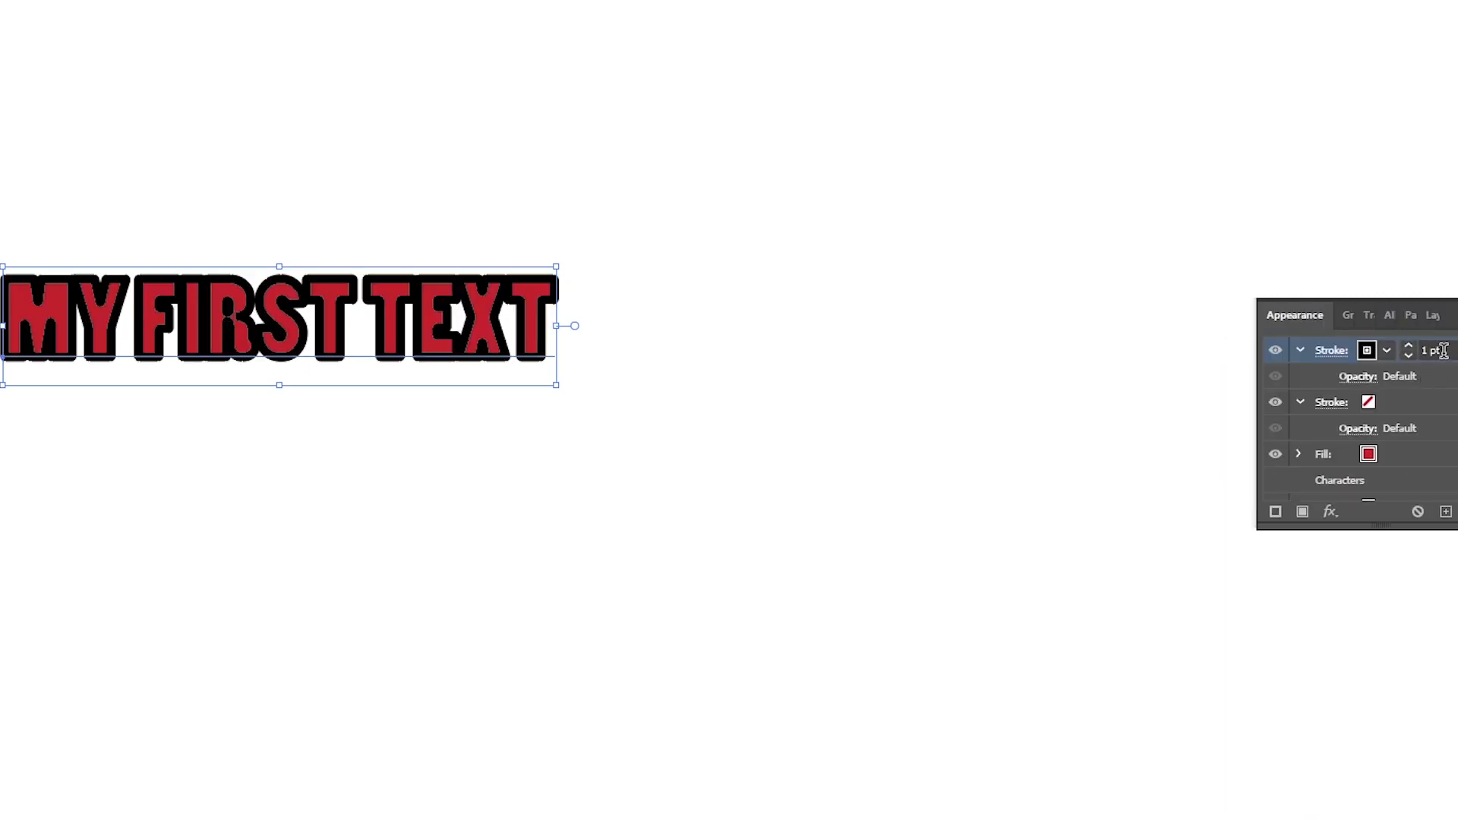
scroll(1443, 350, up, 2)
mouse_move(1449, 351)
mouse_down()
mouse_move(1441, 505)
mouse_move(1442, 489)
mouse_up()
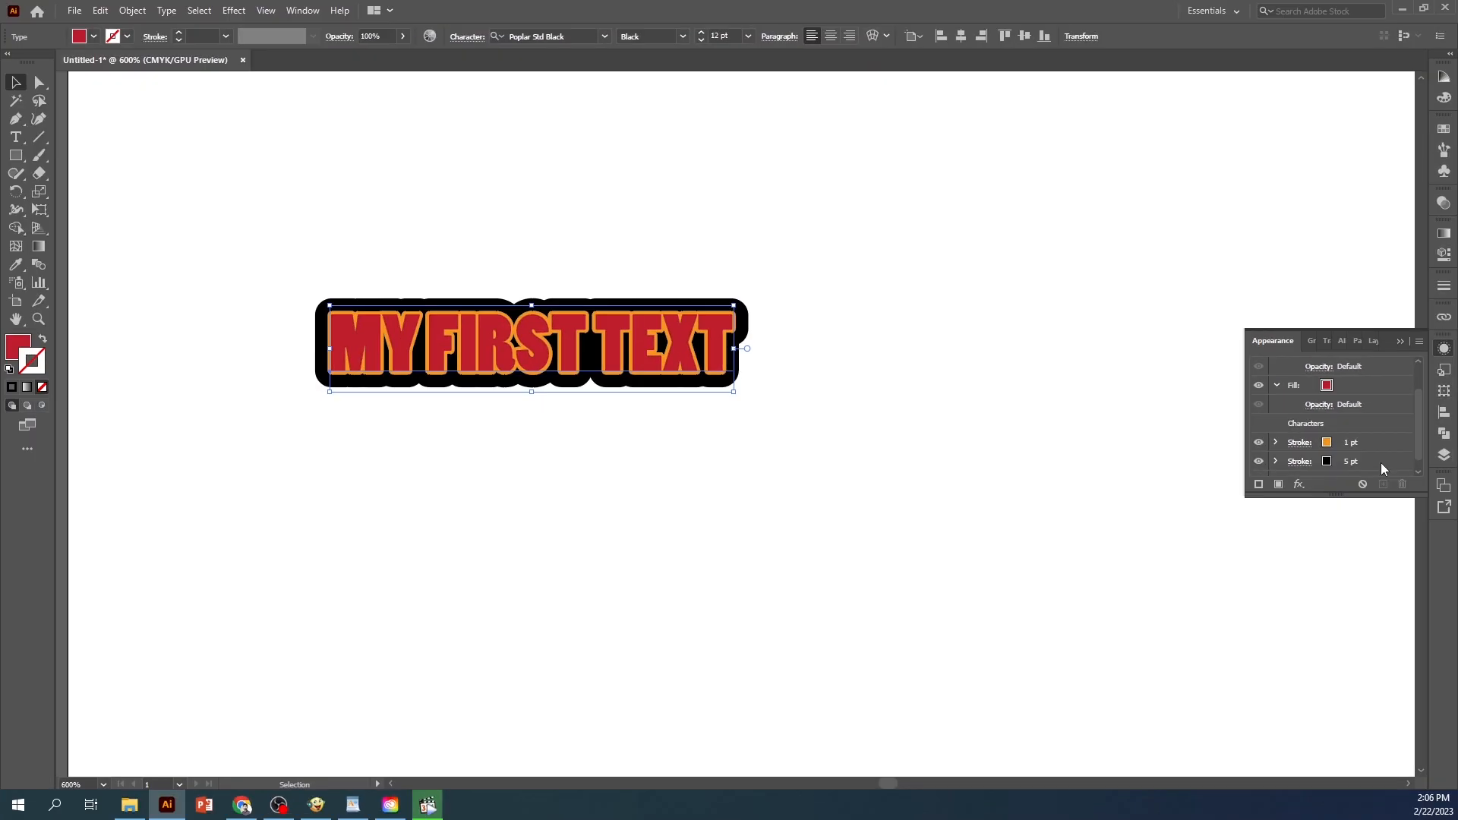